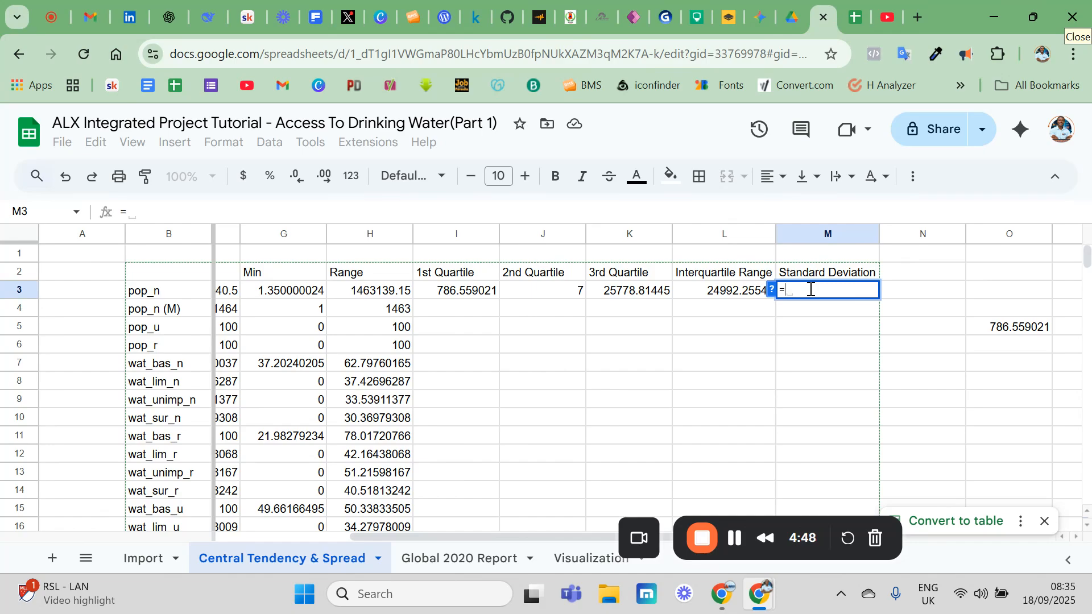
Step: Compute the population standard deviation of pop_n in M3 with STDEVP over Import!C2:C214
text(st)
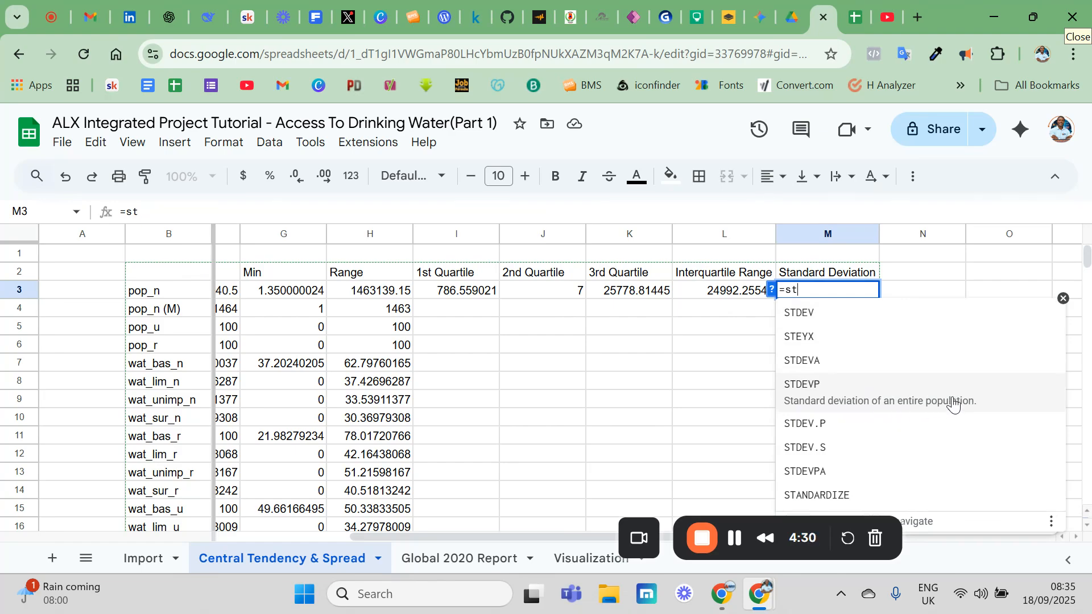
click(883, 406)
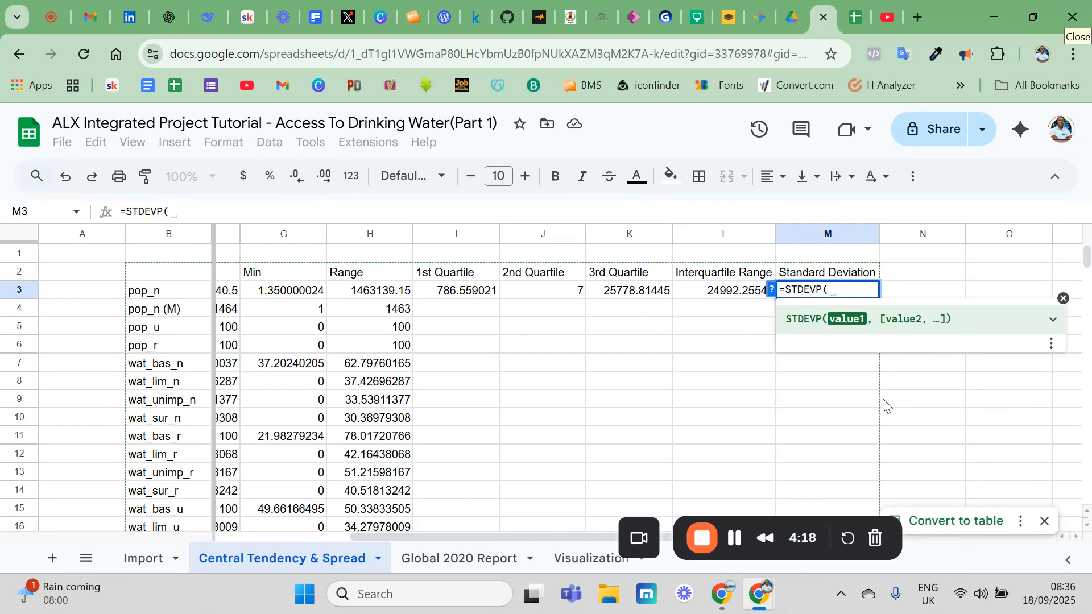
text(i)
key(BackSpace)
text(Impor)
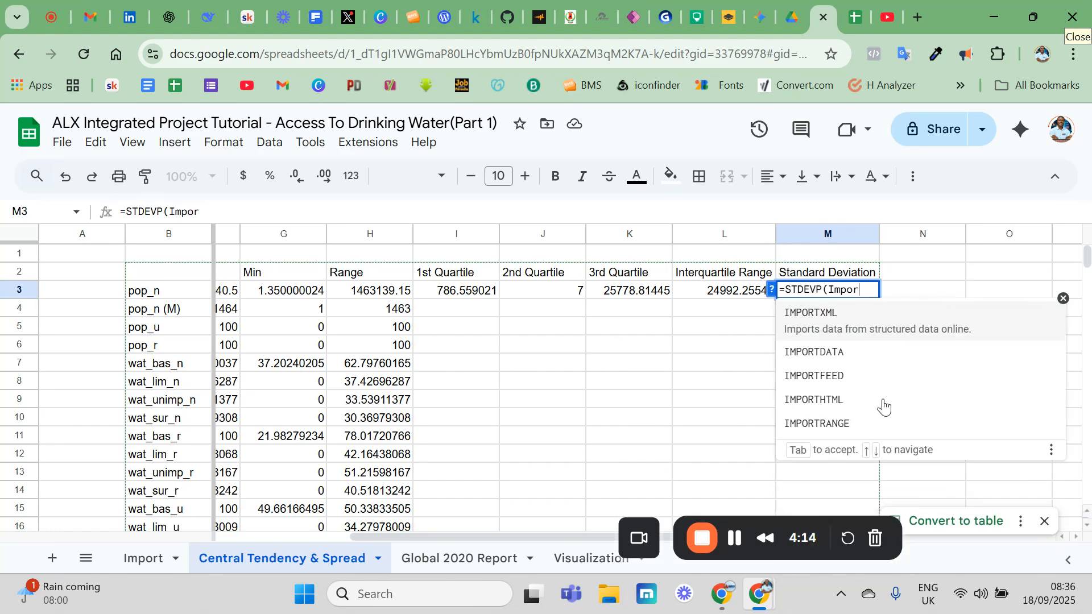
text(t!)
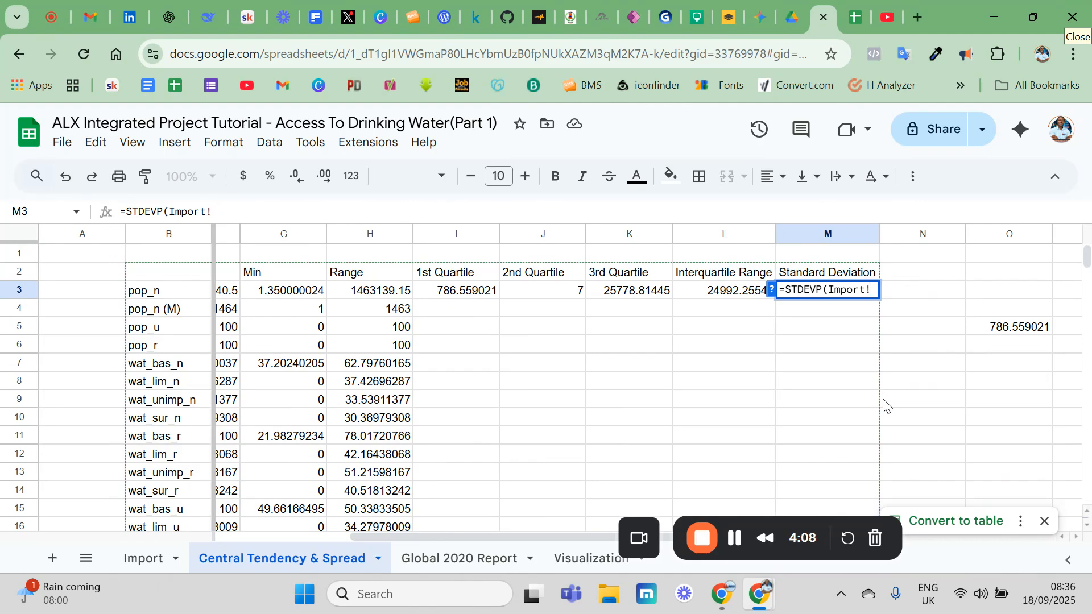
text(C2)
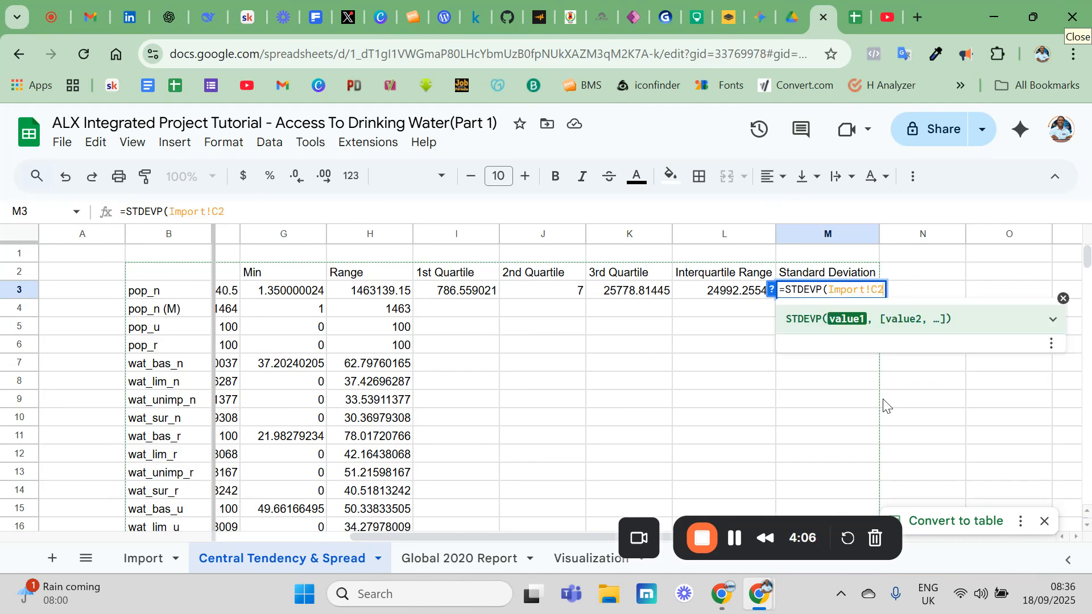
text(:)
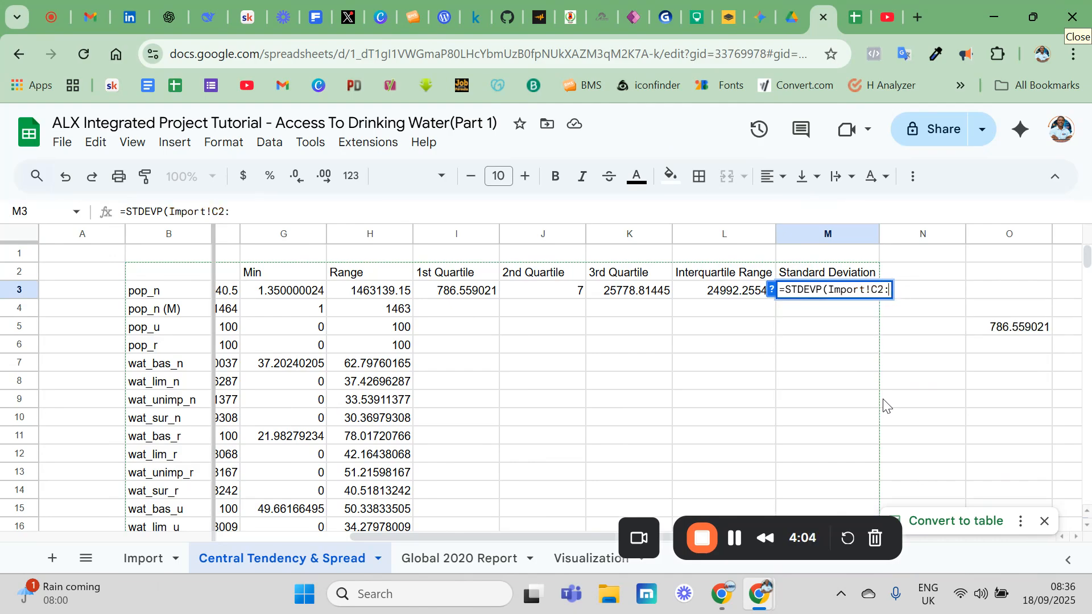
text(C214)
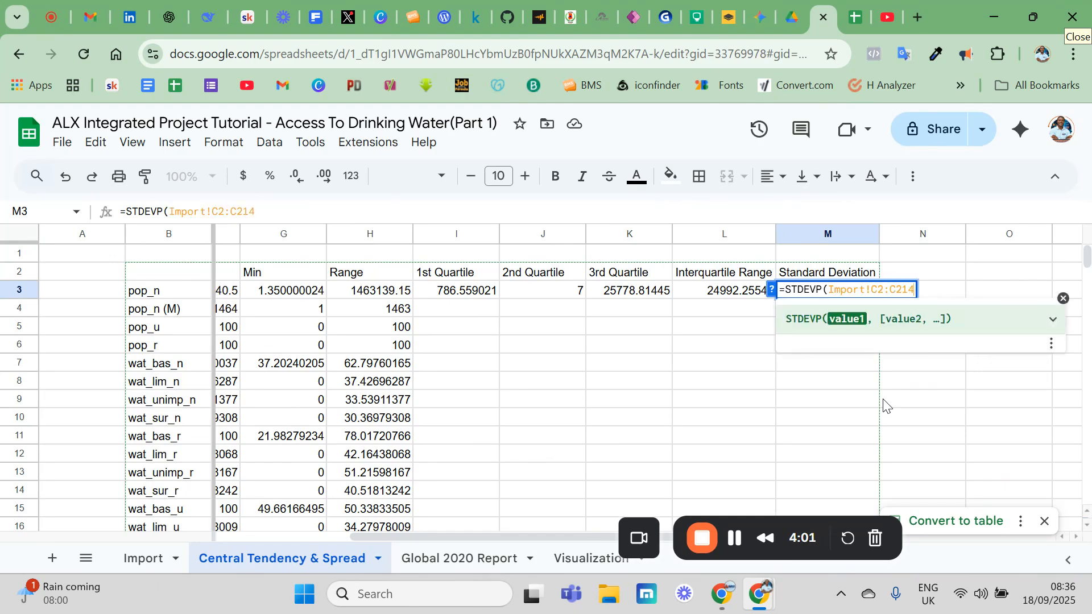
key(Return)
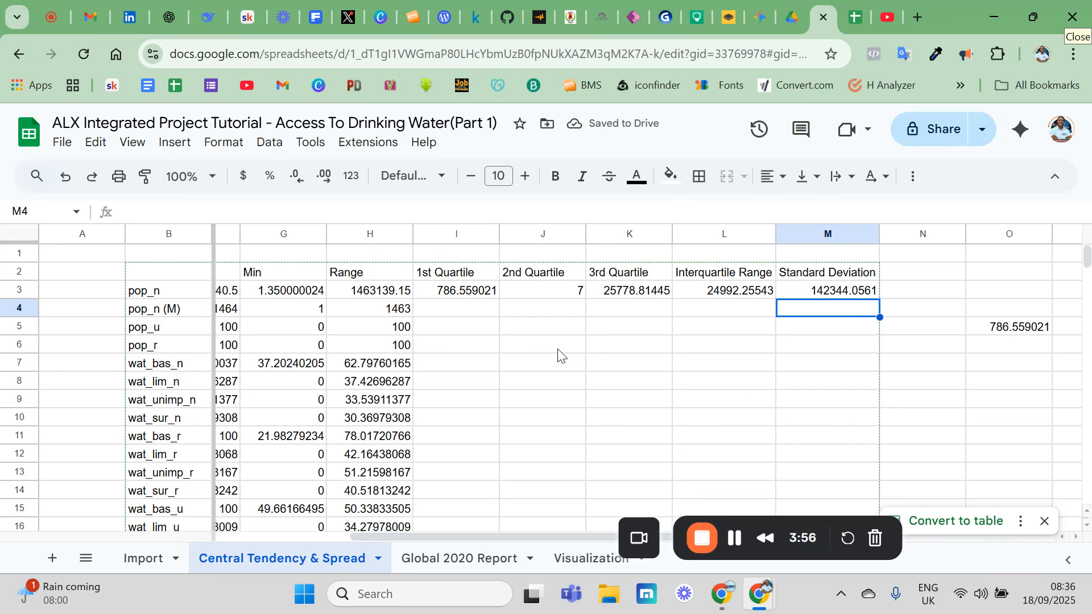
Step: Check which column of the Import sheet holds pop_n (M), and return to I4 on the Central Tendency & Spread sheet
click(468, 315)
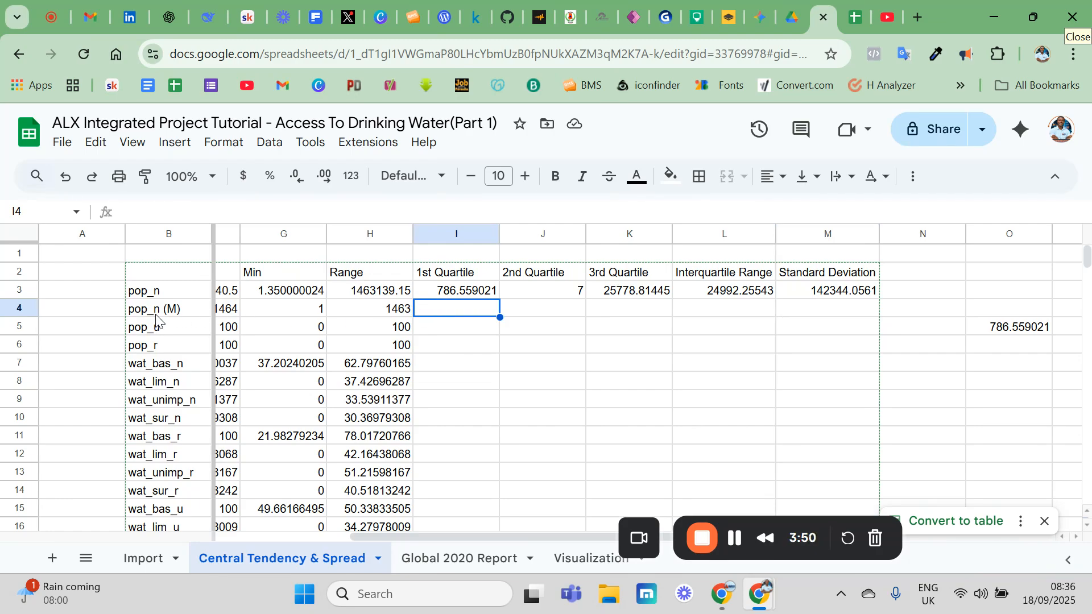
click(146, 563)
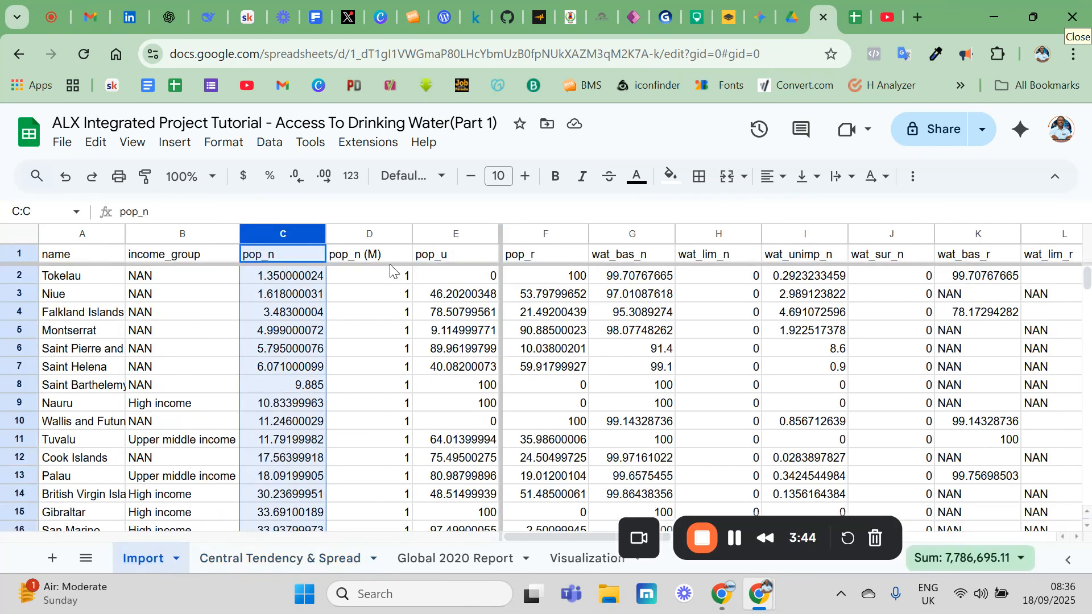
click(369, 230)
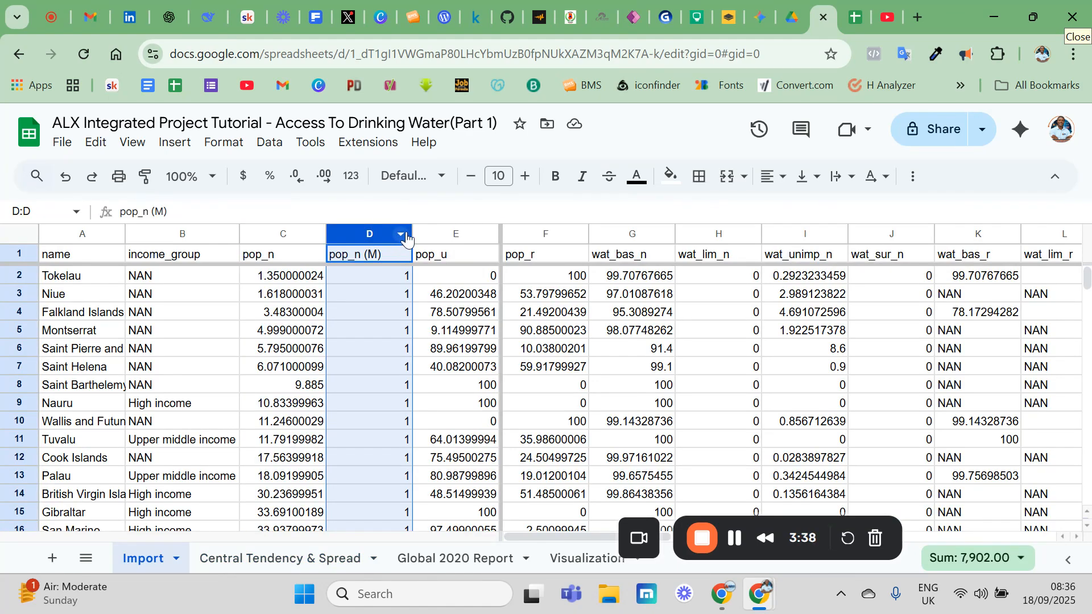
click(401, 235)
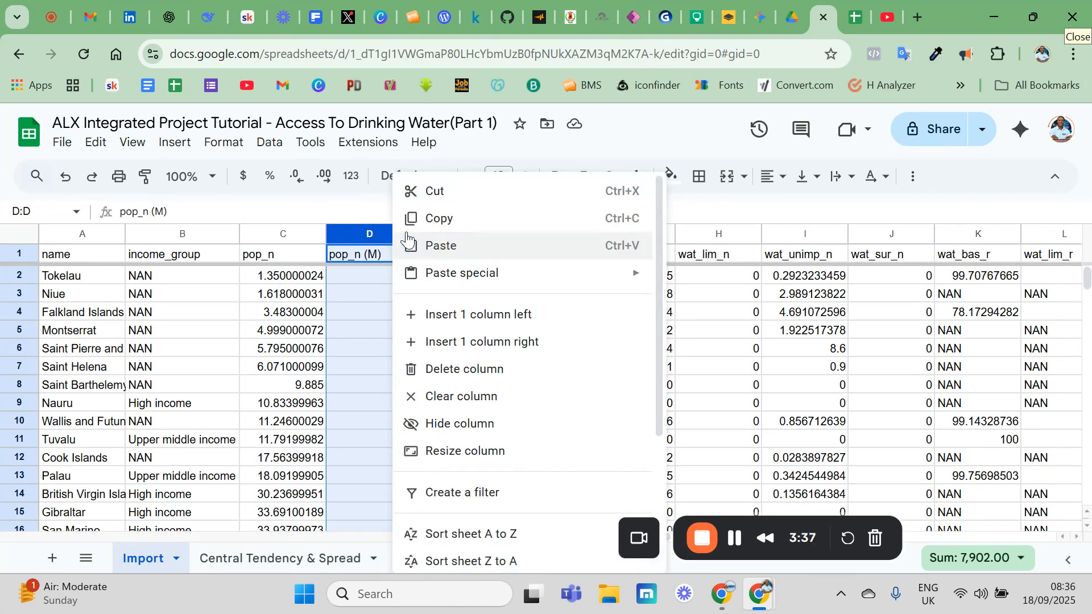
click(482, 537)
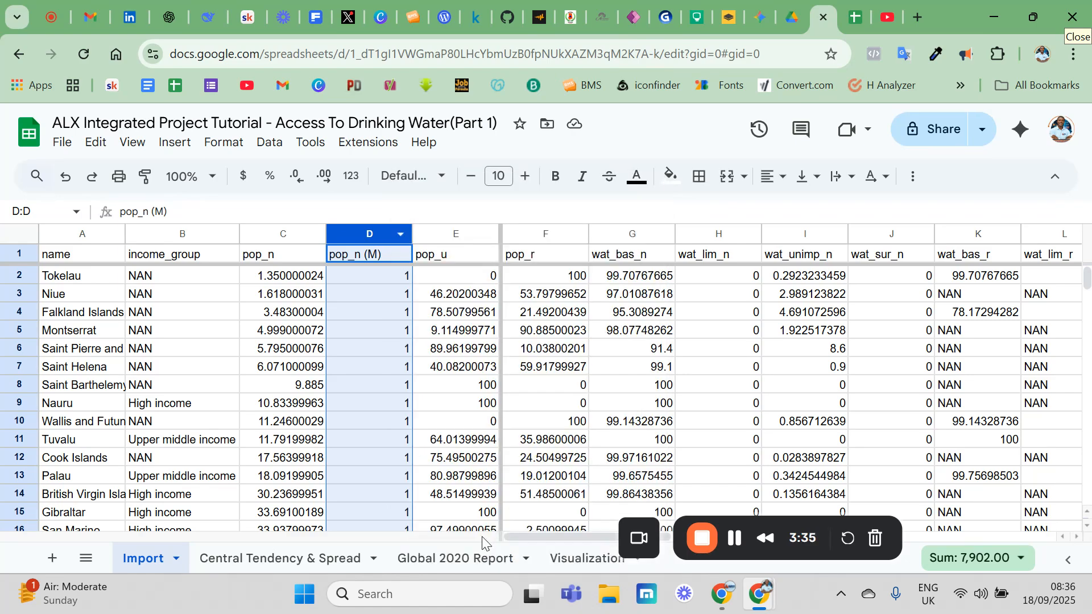
click(301, 560)
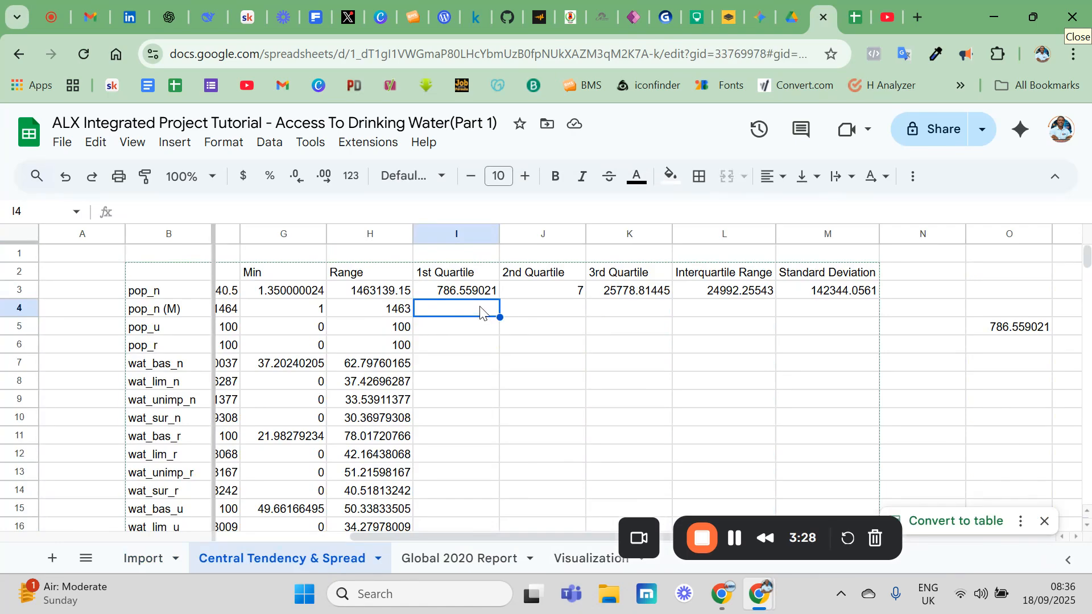
text(=)
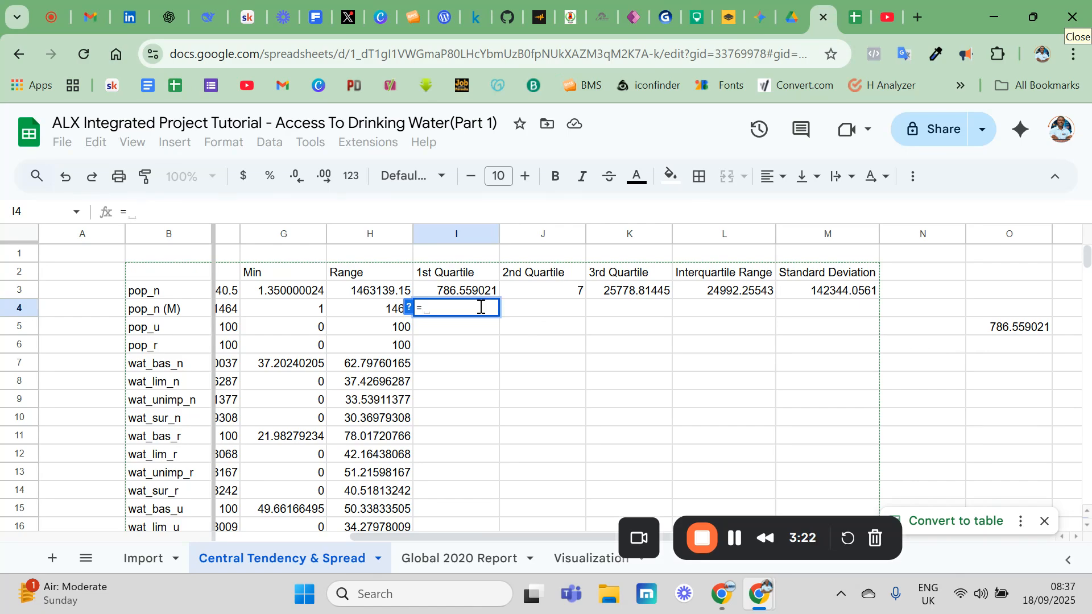
text(q)
key(Down)
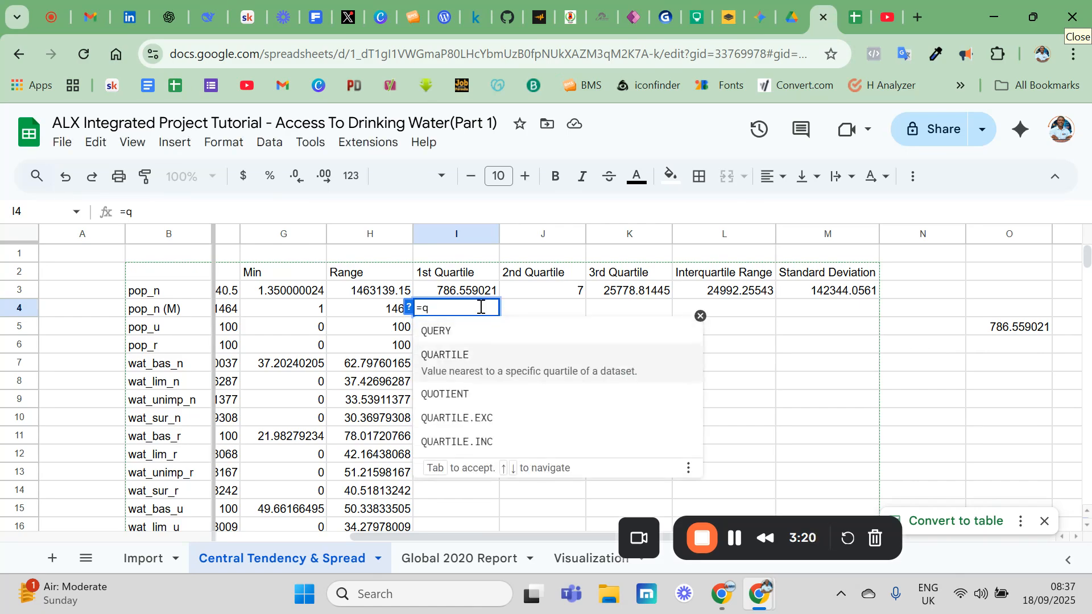
key(Tab)
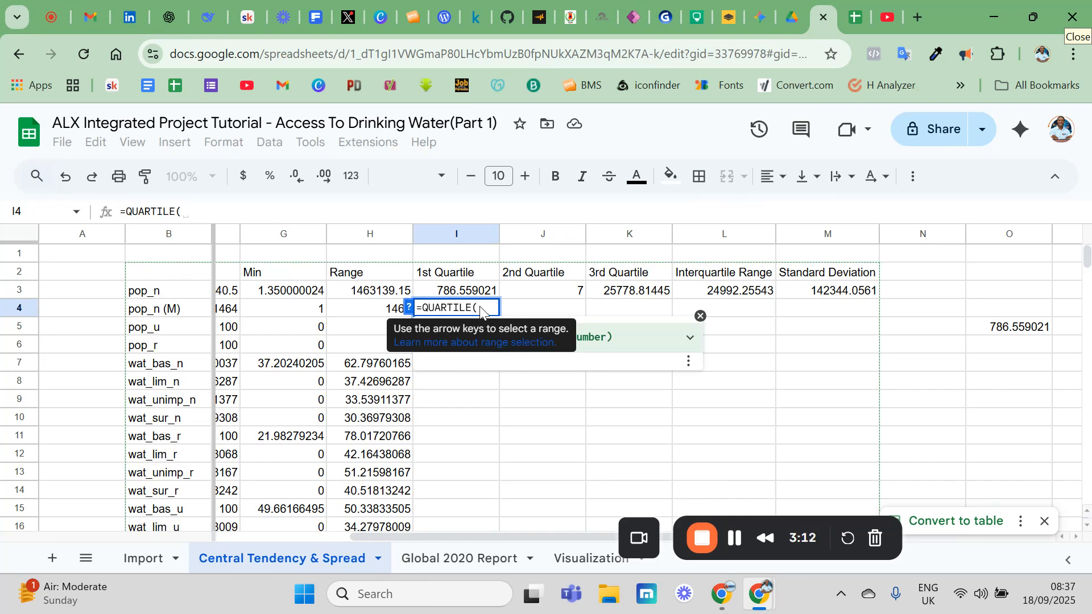
text(Im)
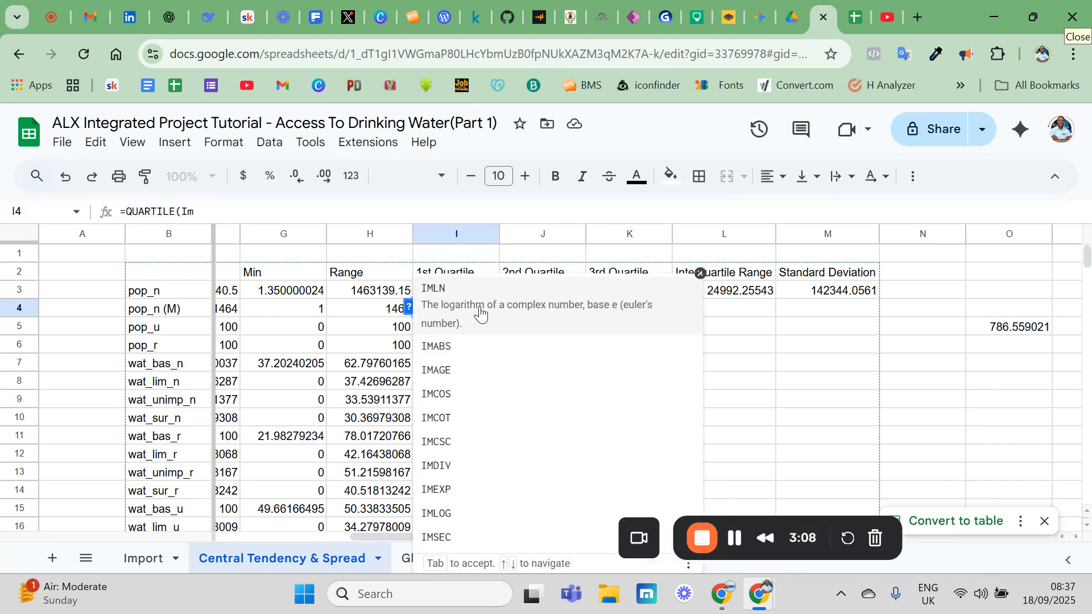
key(BackSpace)
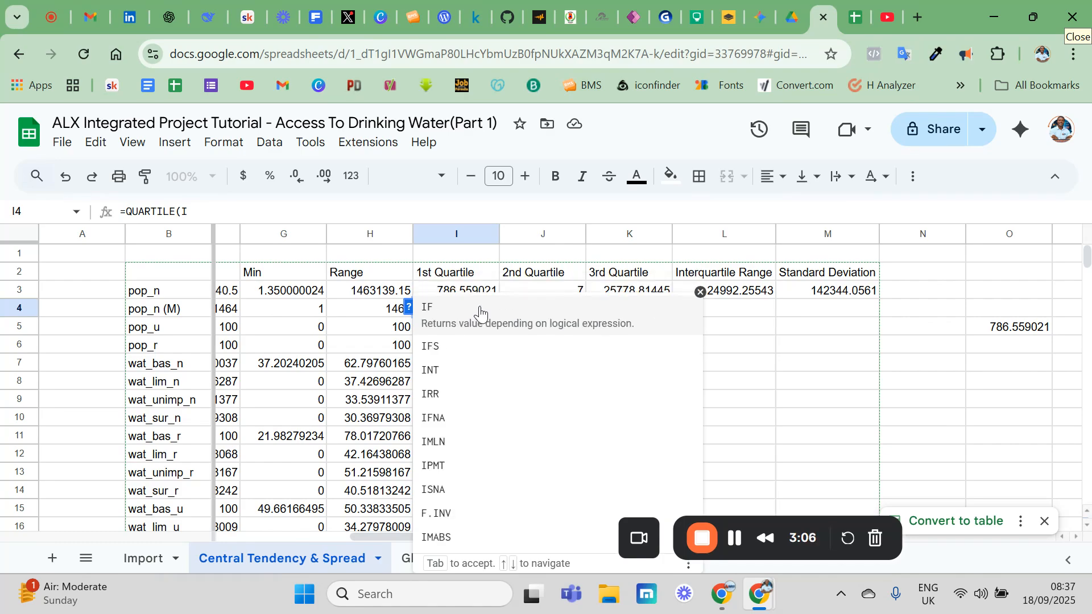
key(BackSpace)
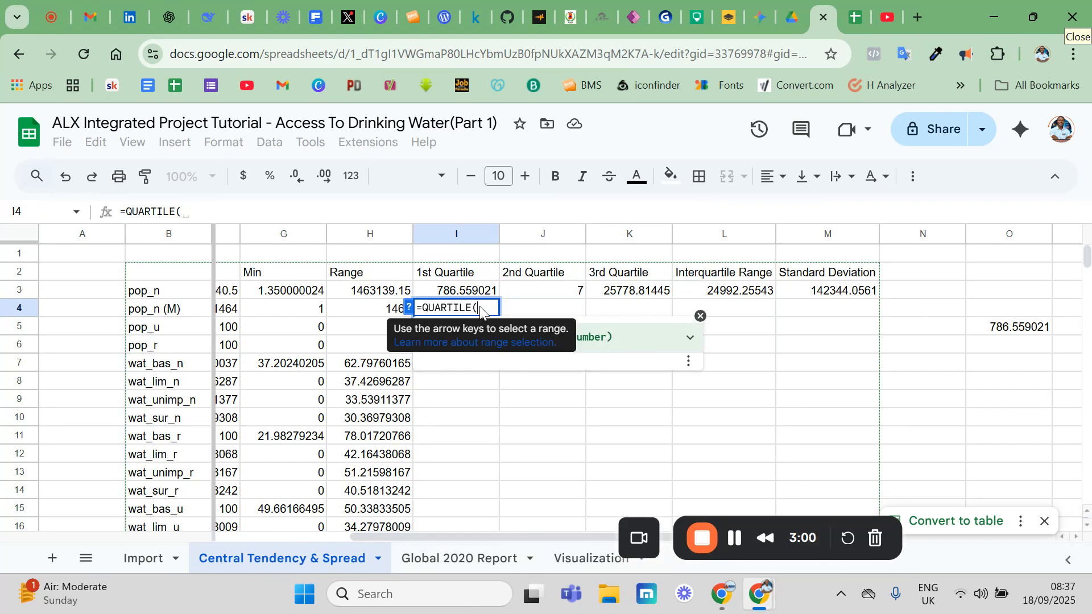
text(I)
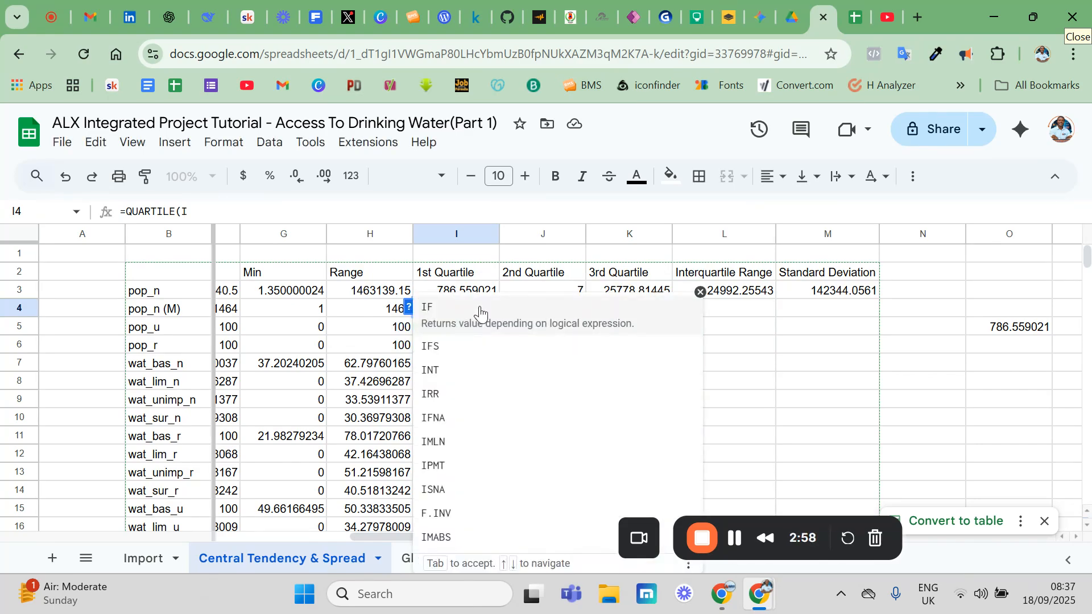
click(725, 366)
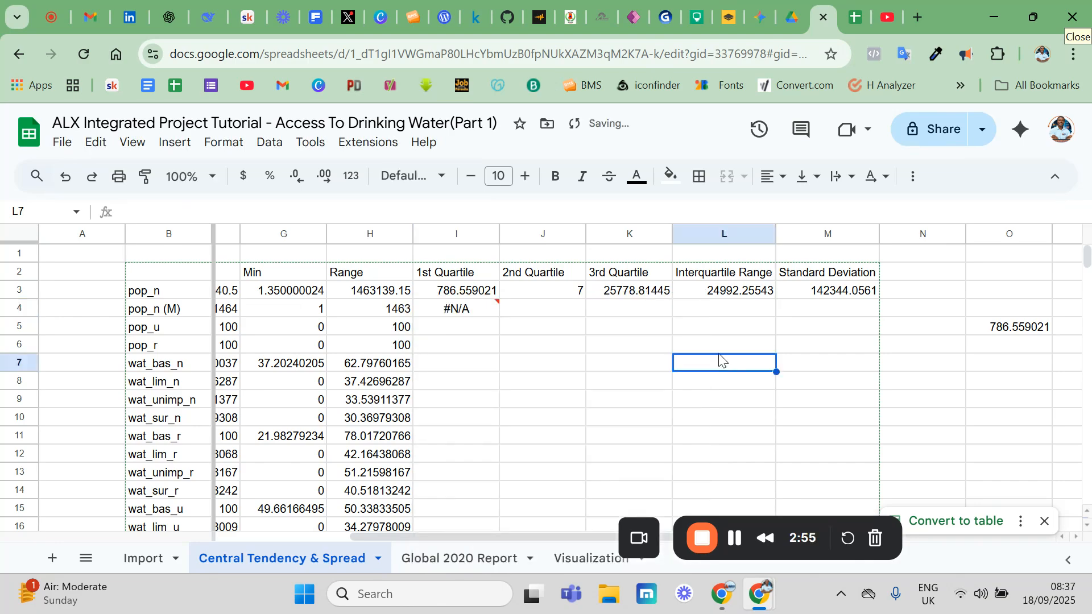
Step: Compute the 1st quartile of pop_n (M) in I4 with QUARTILE over Import!D2:D214 and quartile number 1
click(469, 310)
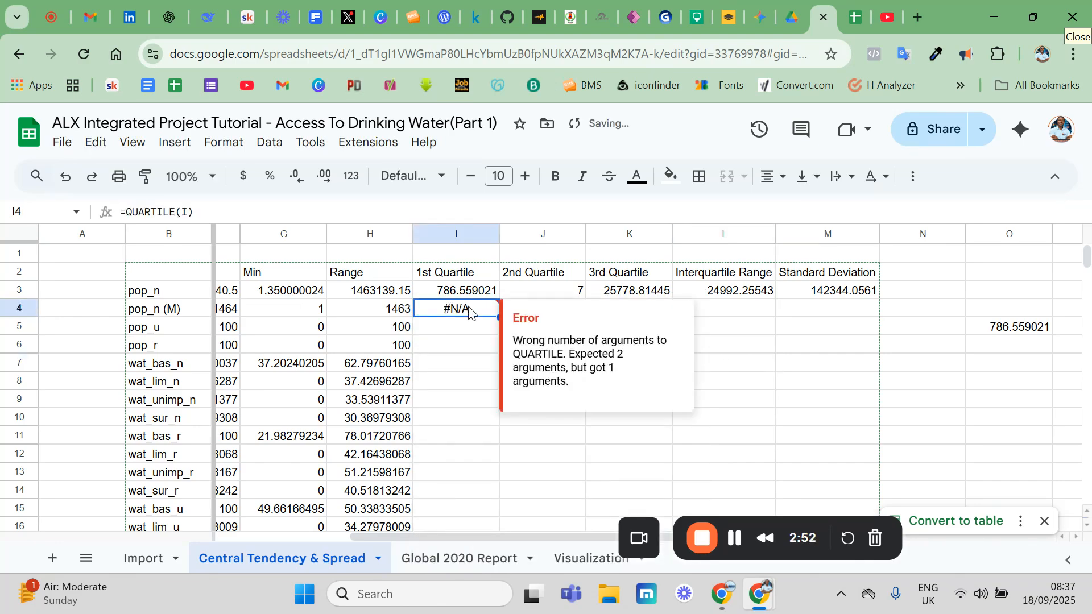
text(=)
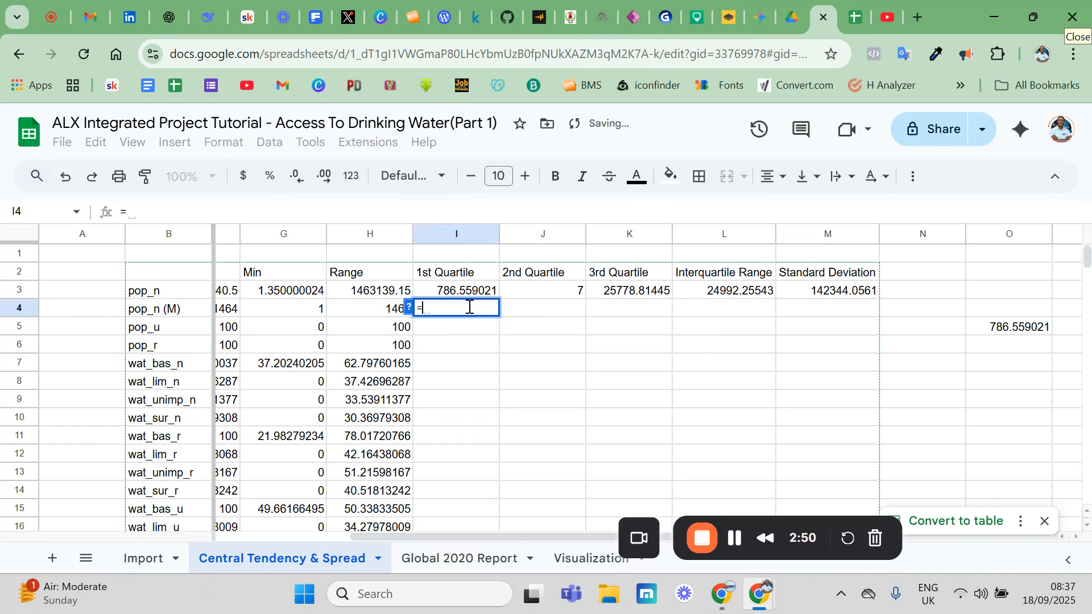
text(q)
key(Down)
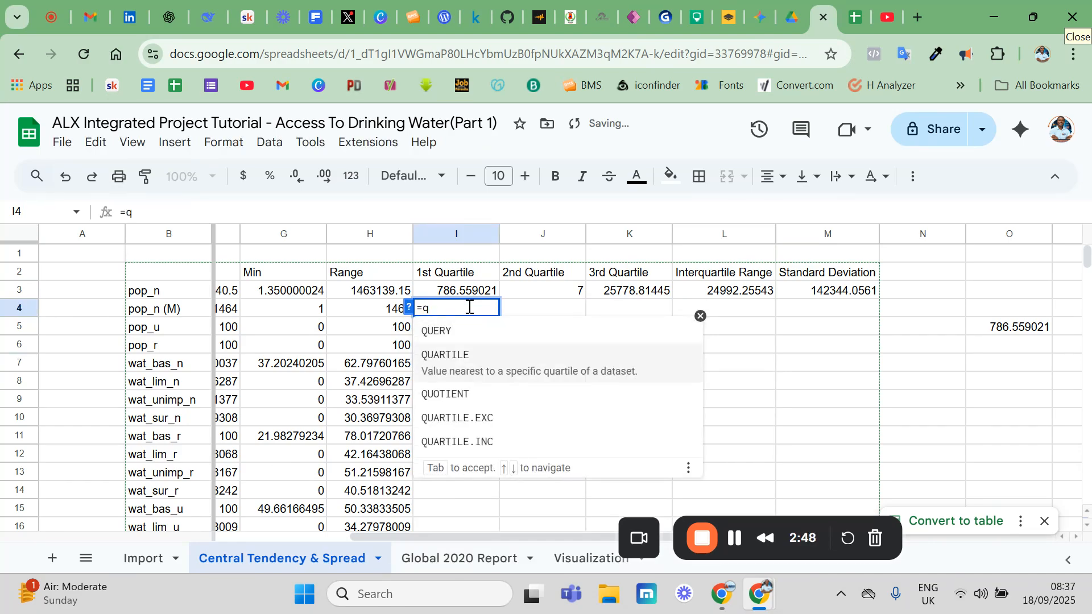
key(Tab)
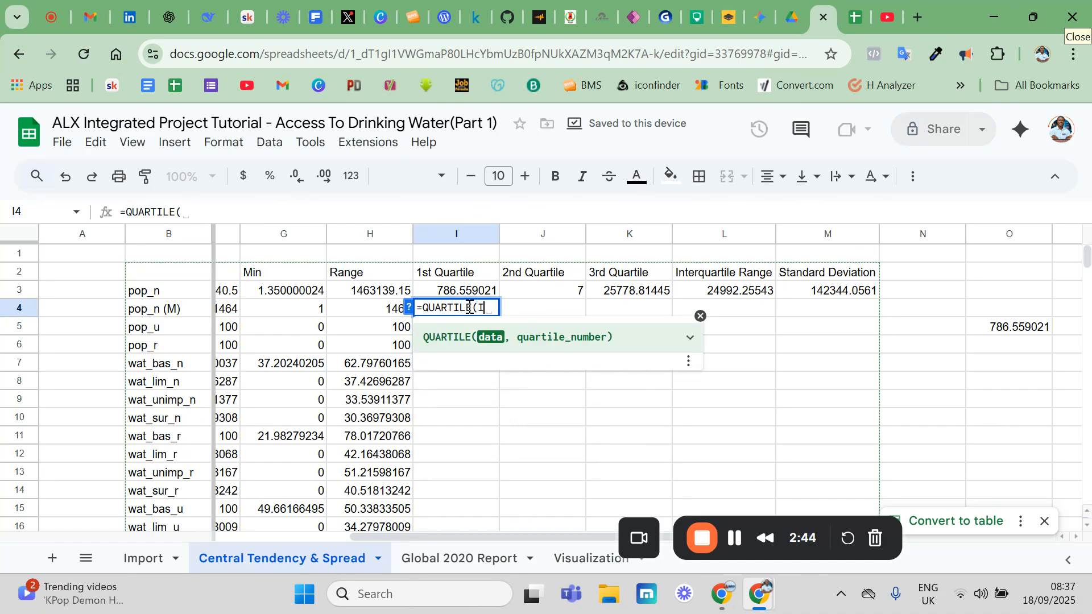
text(I)
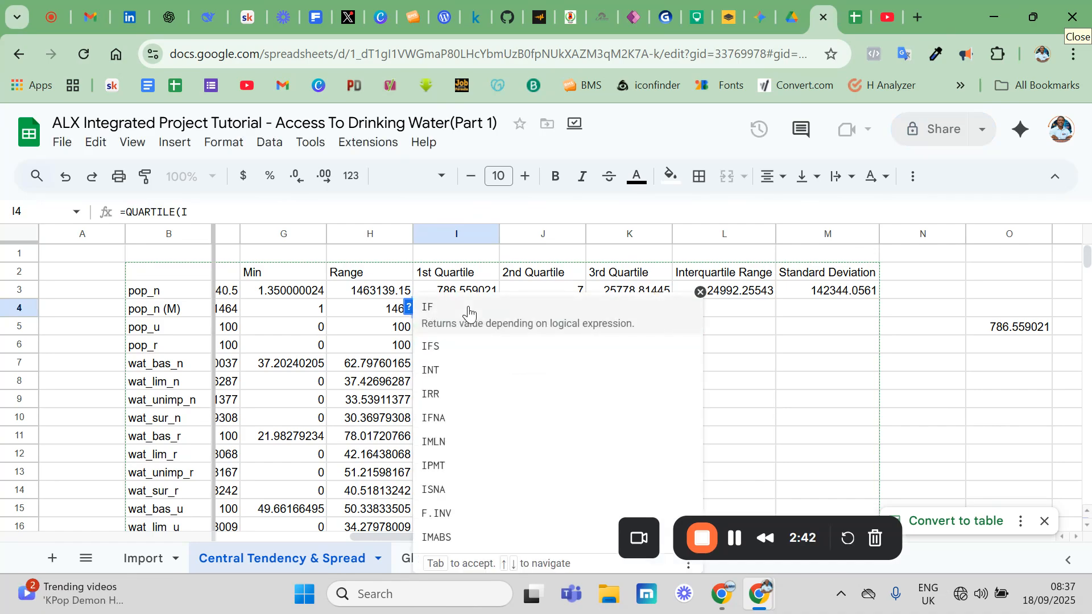
text(mpo)
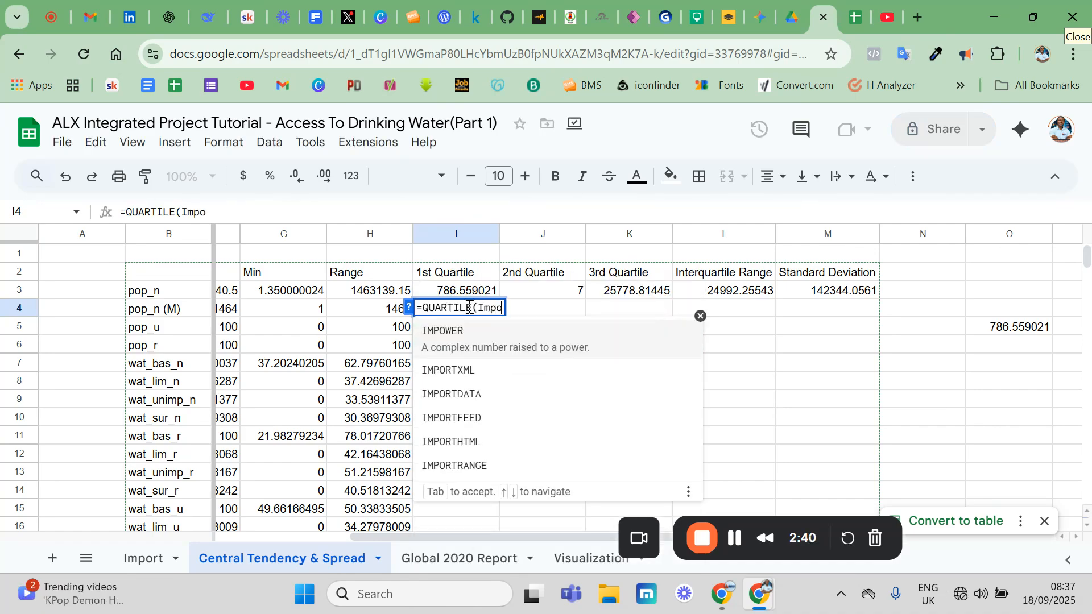
text(rt)
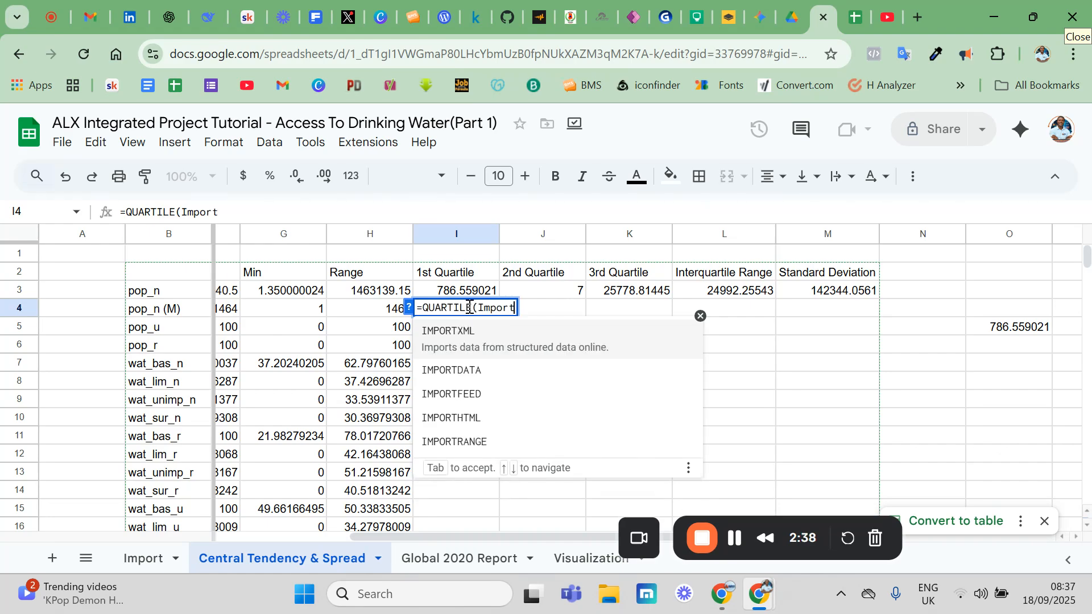
text(!)
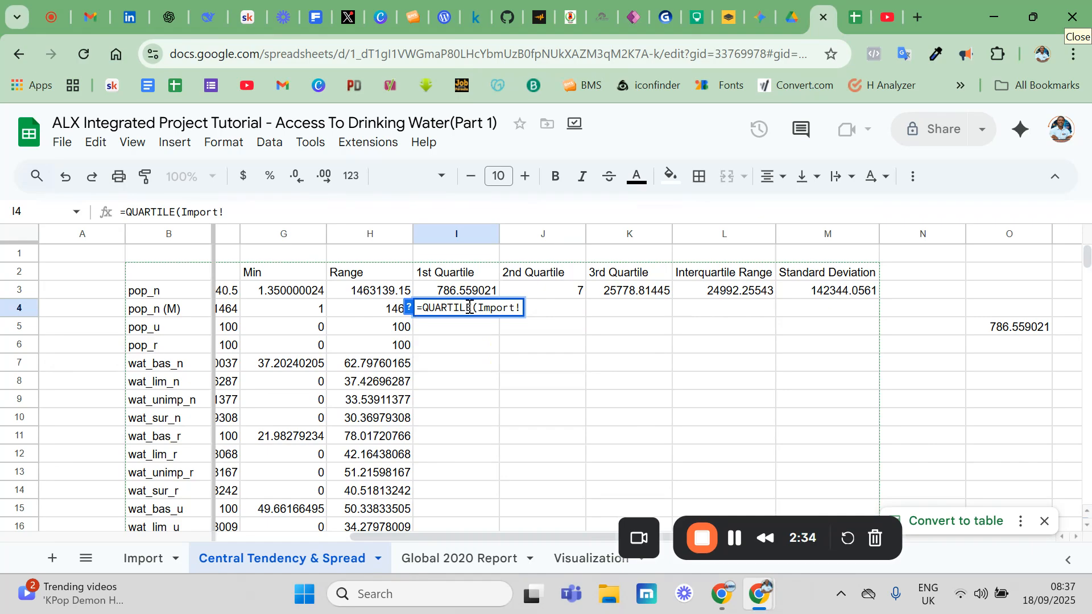
text(D2)
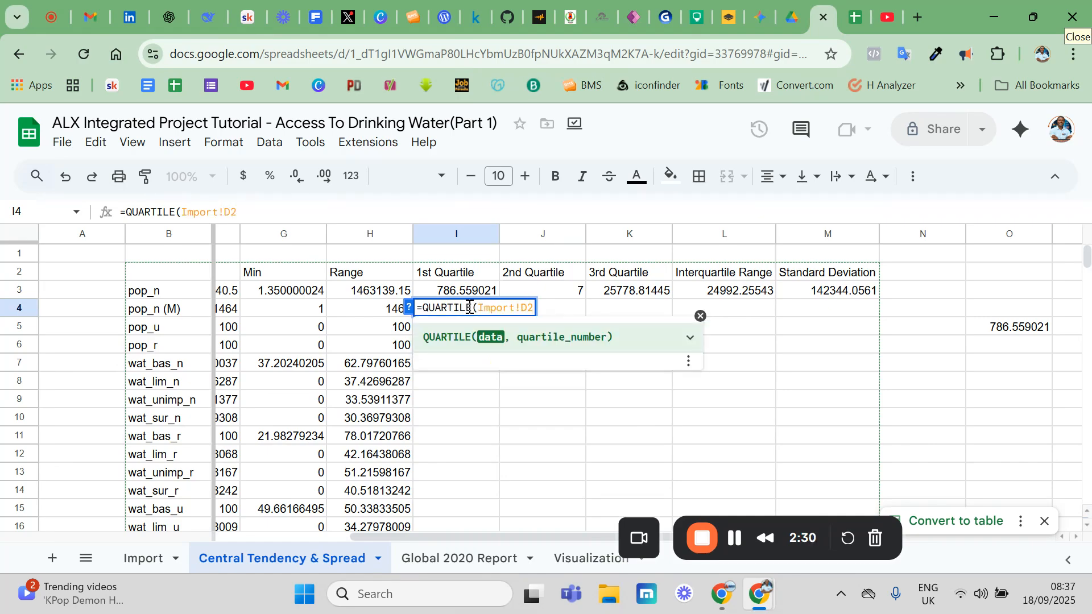
text(:D21)
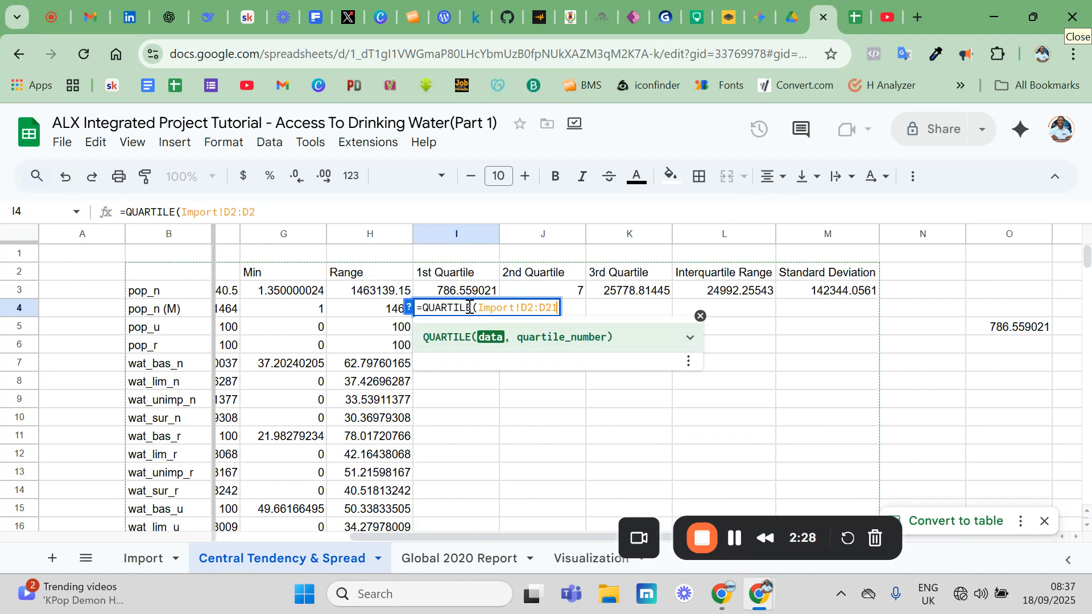
text(4, )
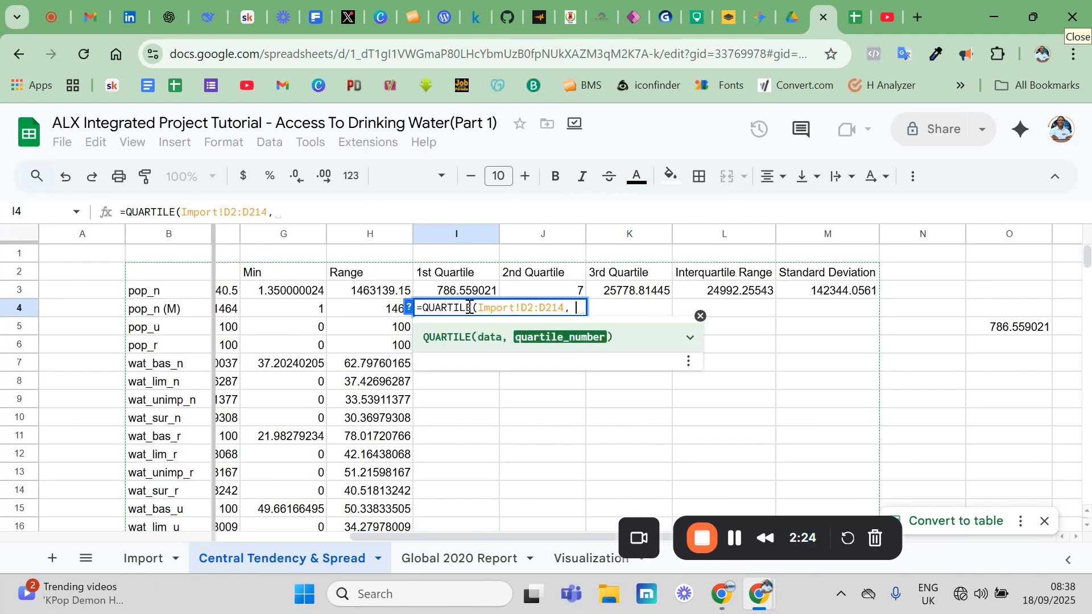
text(1)
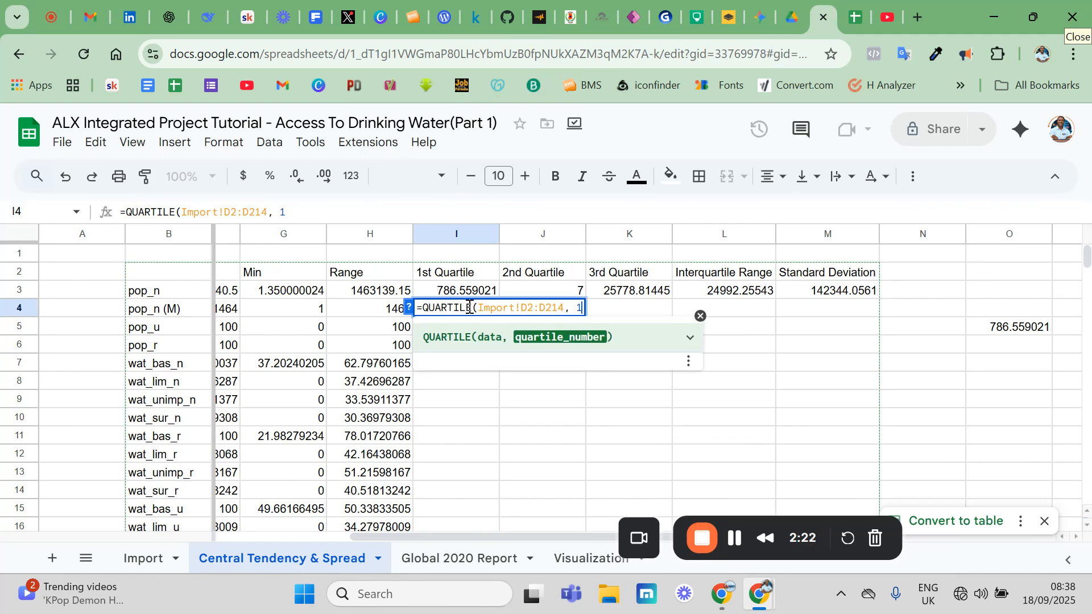
key(Return)
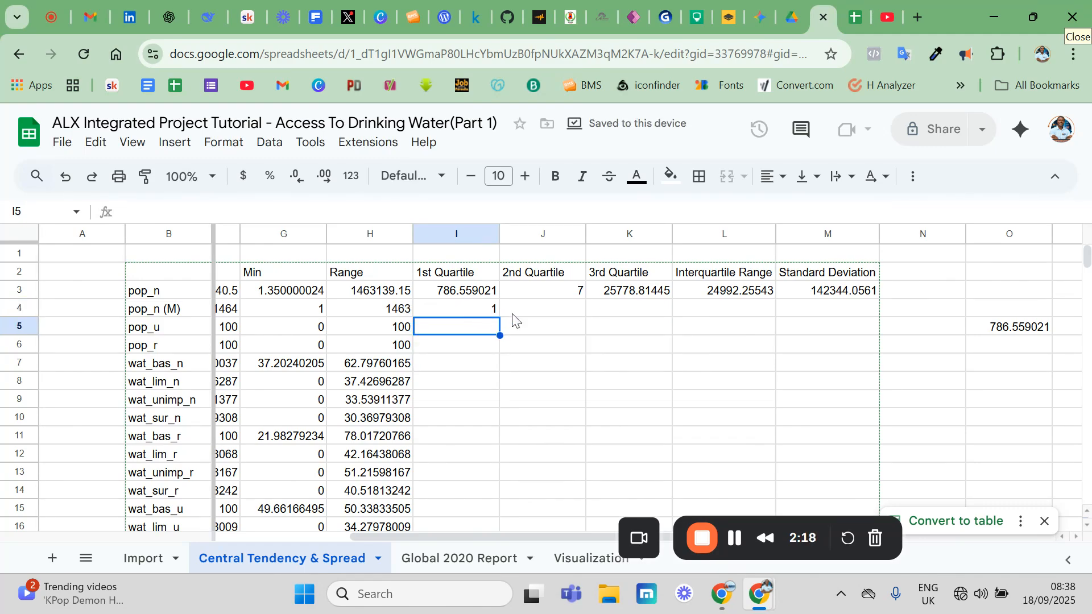
Step: Fill J4 with the suggested formula QUARTILE(Import!E2:E214, 1) for the 2nd quartile of pop_n (M)
click(548, 314)
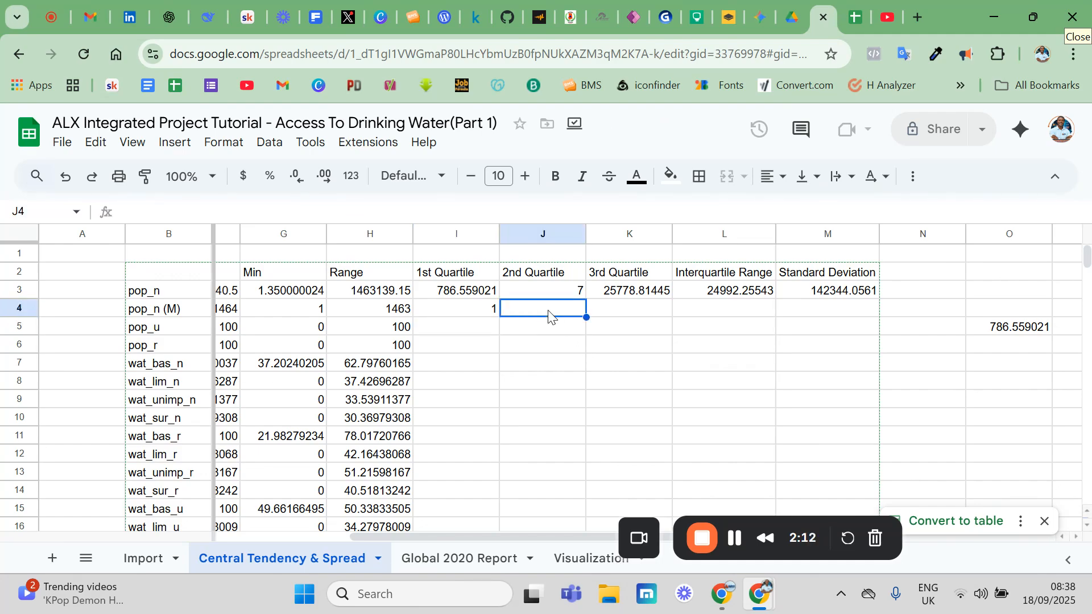
text(=)
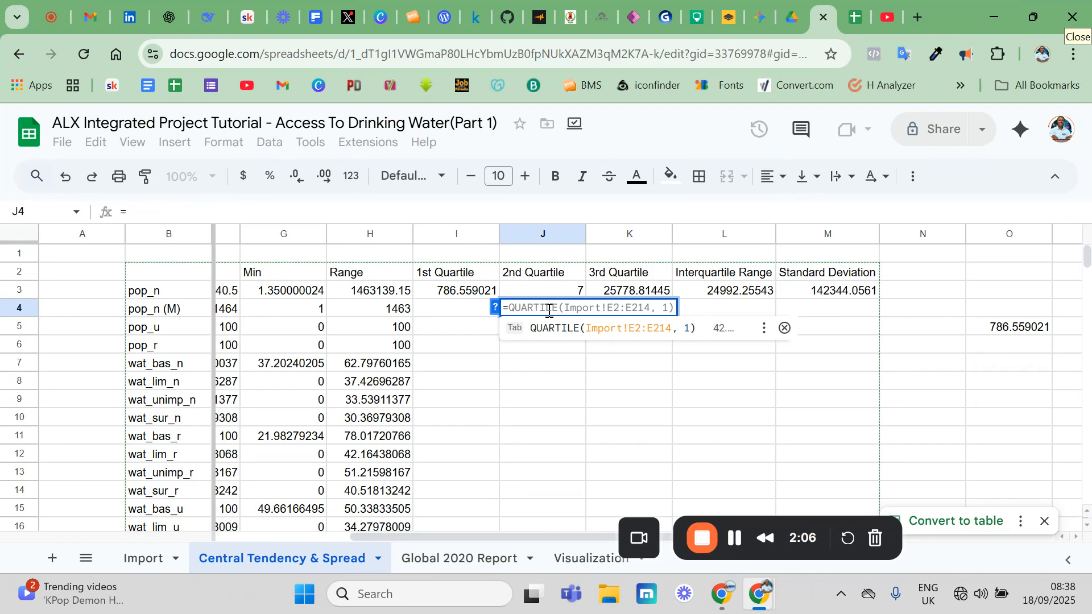
click(640, 335)
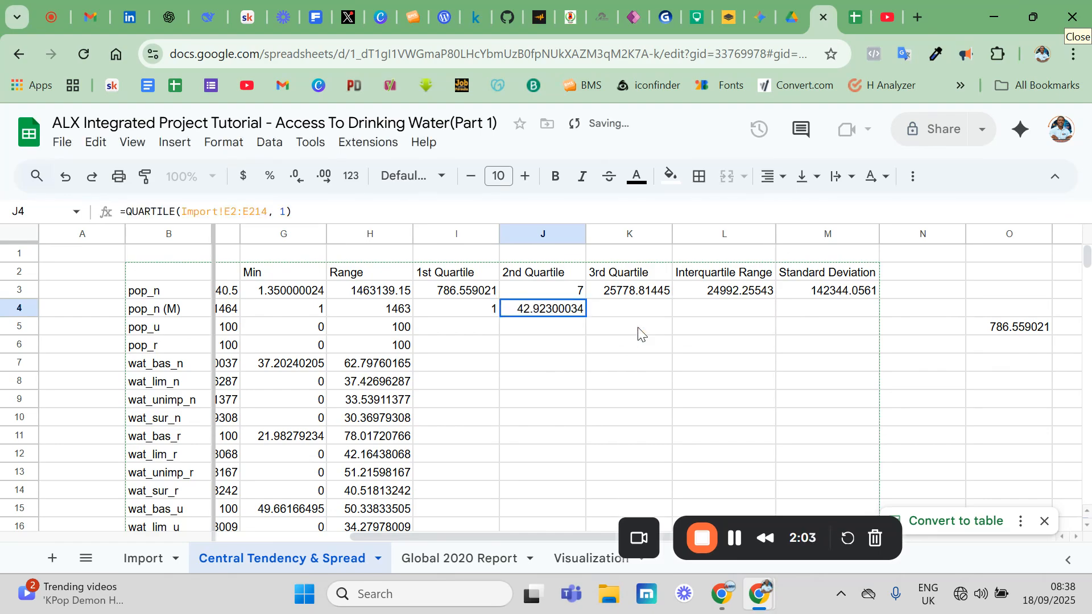
Step: Correct the QUARTILE formula in J4 to use the range Import!D2:D214 and quartile number 2
double_click(577, 309)
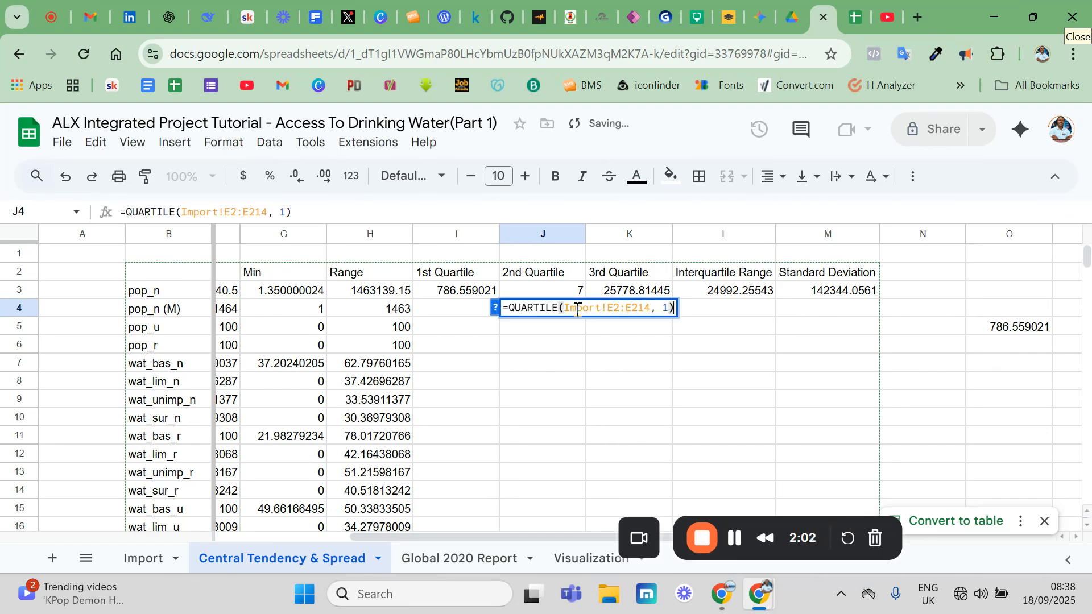
click(613, 309)
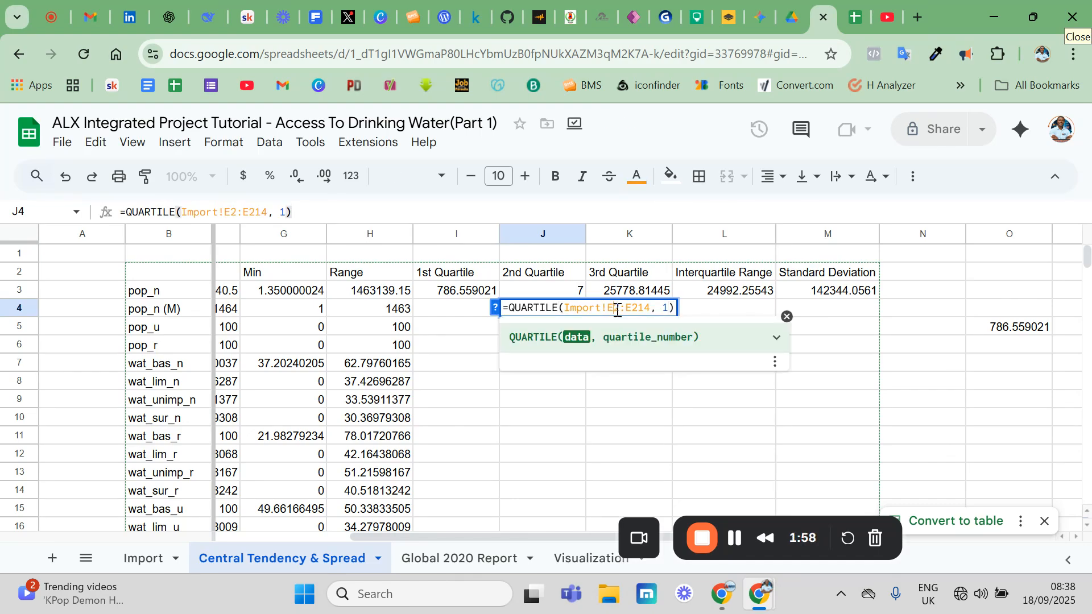
key(BackSpace)
text(D)
click(633, 308)
key(BackSpace)
text(D)
click(670, 308)
key(BackSpace)
text(2)
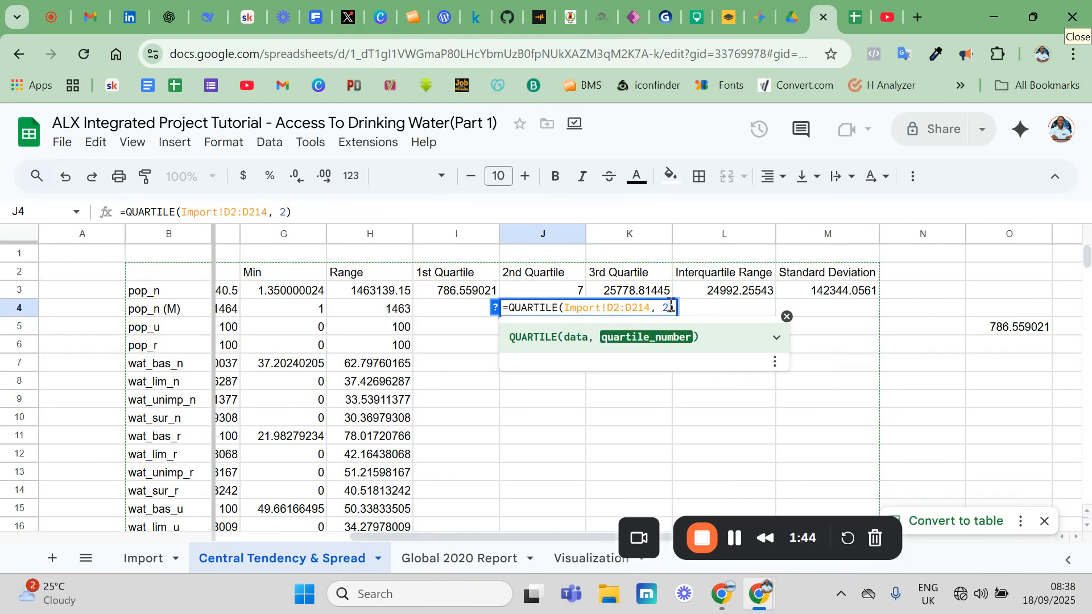
key(Return)
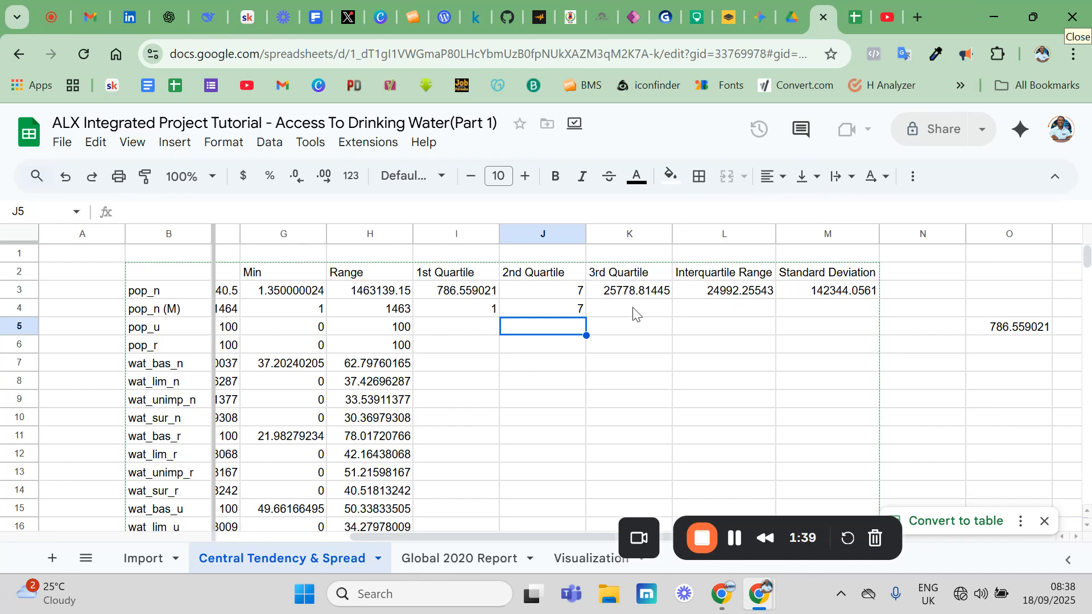
Step: Compute the 3rd quartile of pop_n (M) in K4 with QUARTILE over Import!D2:D214 and quartile number 3
click(633, 314)
text(=)
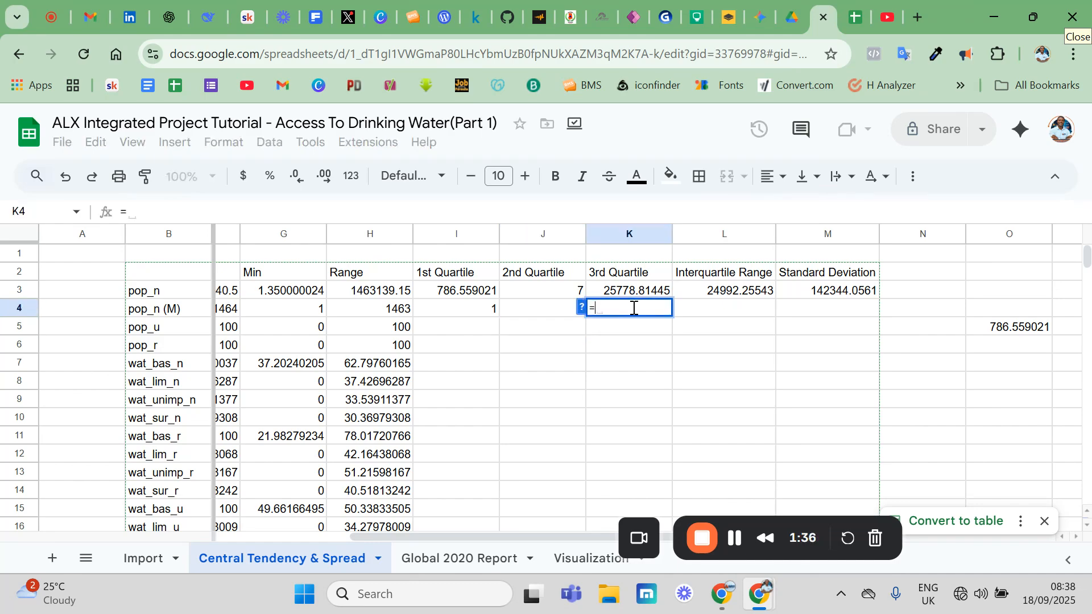
text(q)
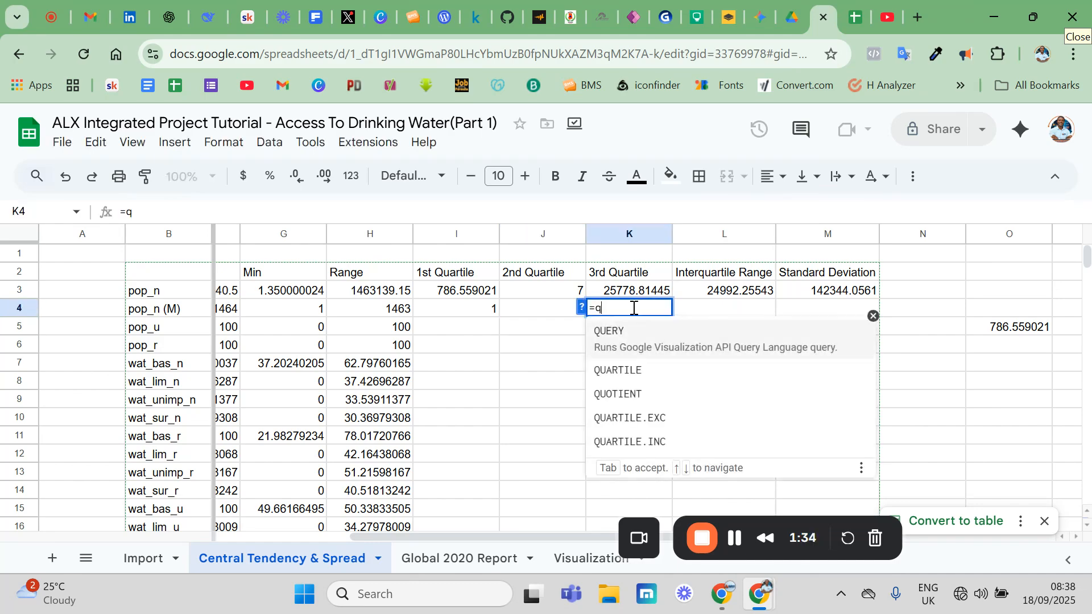
key(Down)
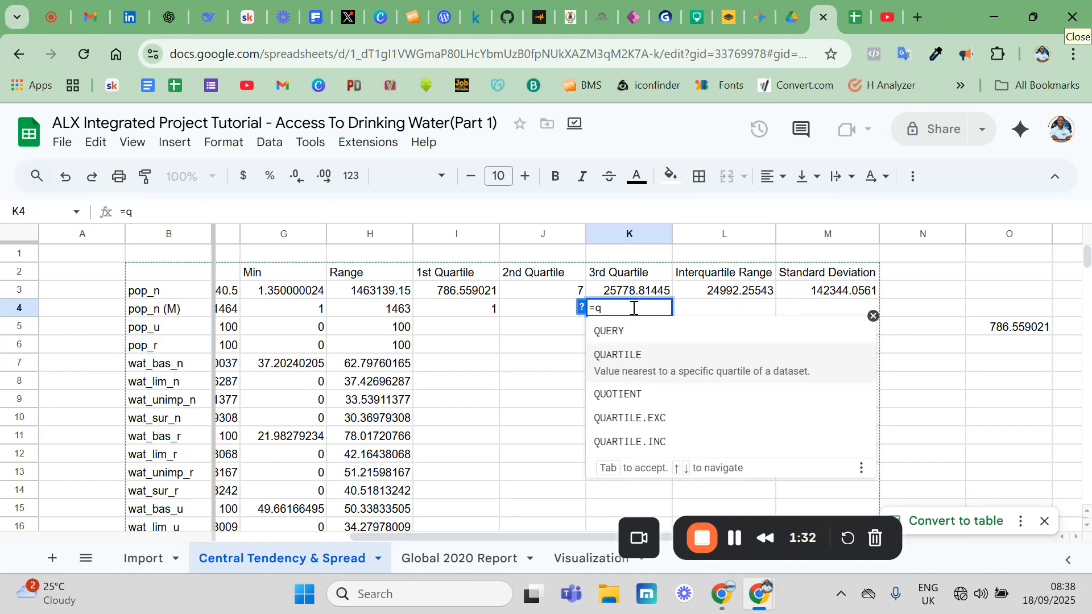
key(Tab)
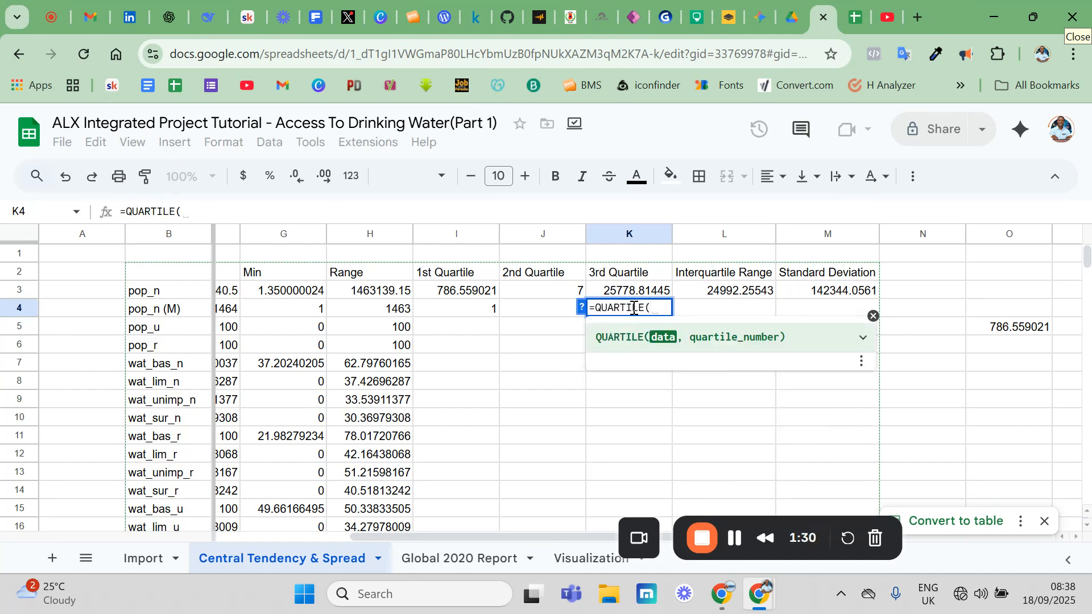
text(Im)
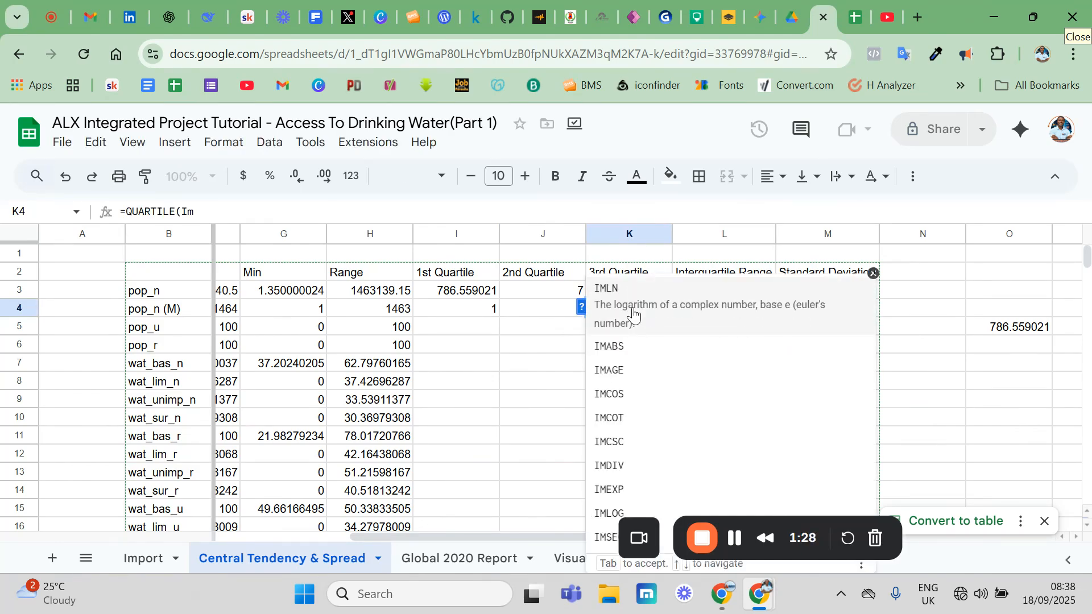
key(BackSpace)
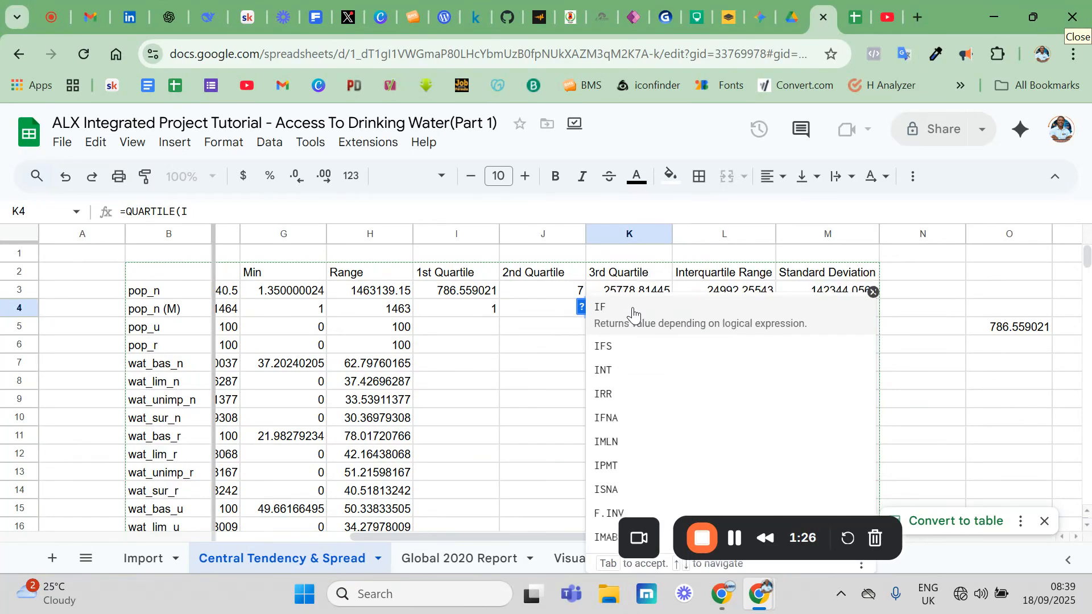
key(BackSpace)
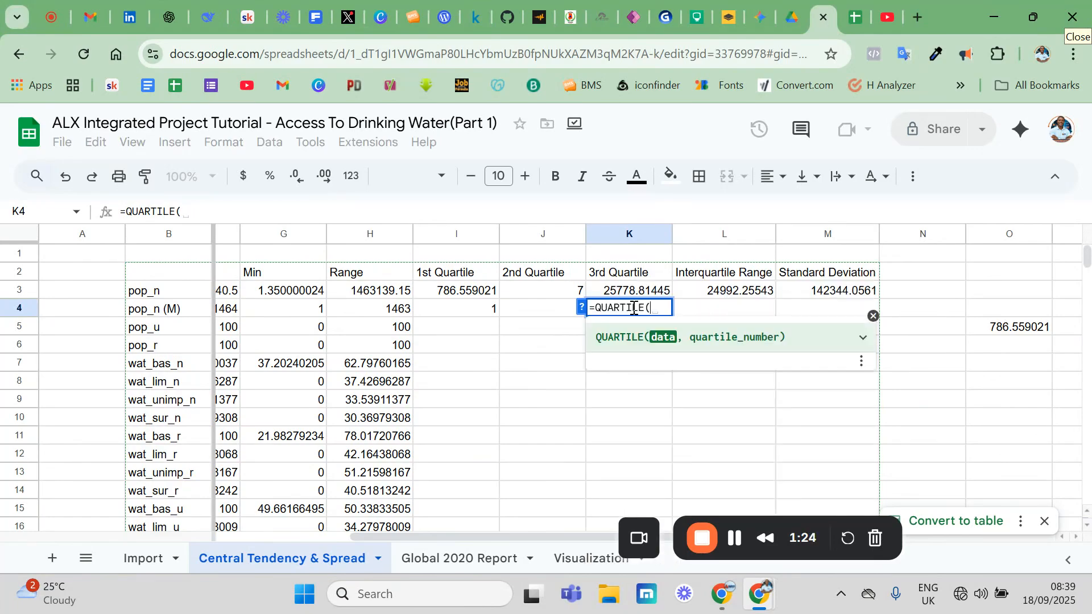
text(I)
text(mp)
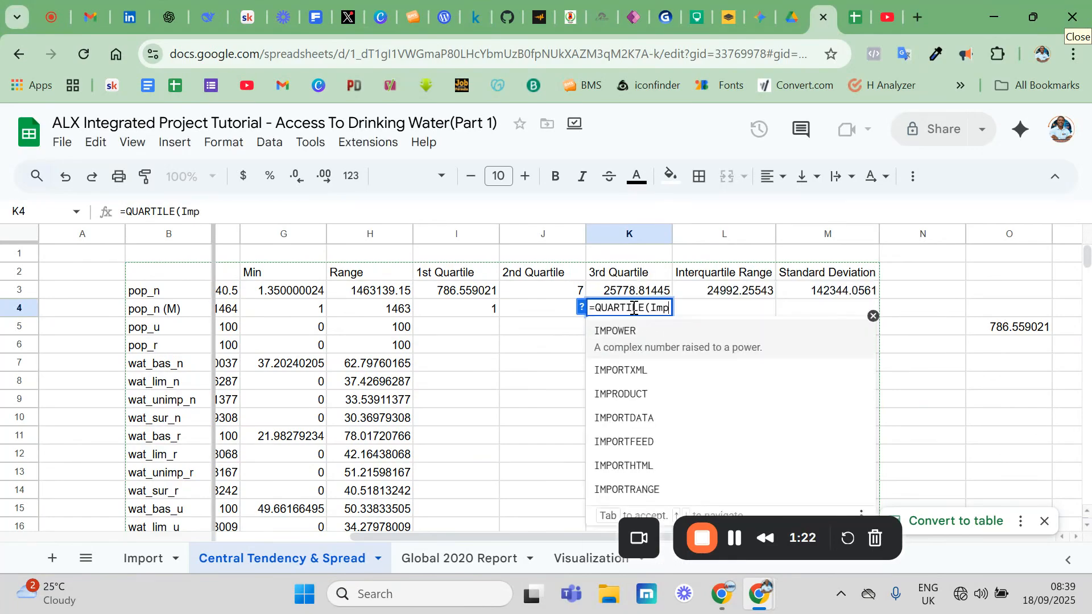
text(ort!)
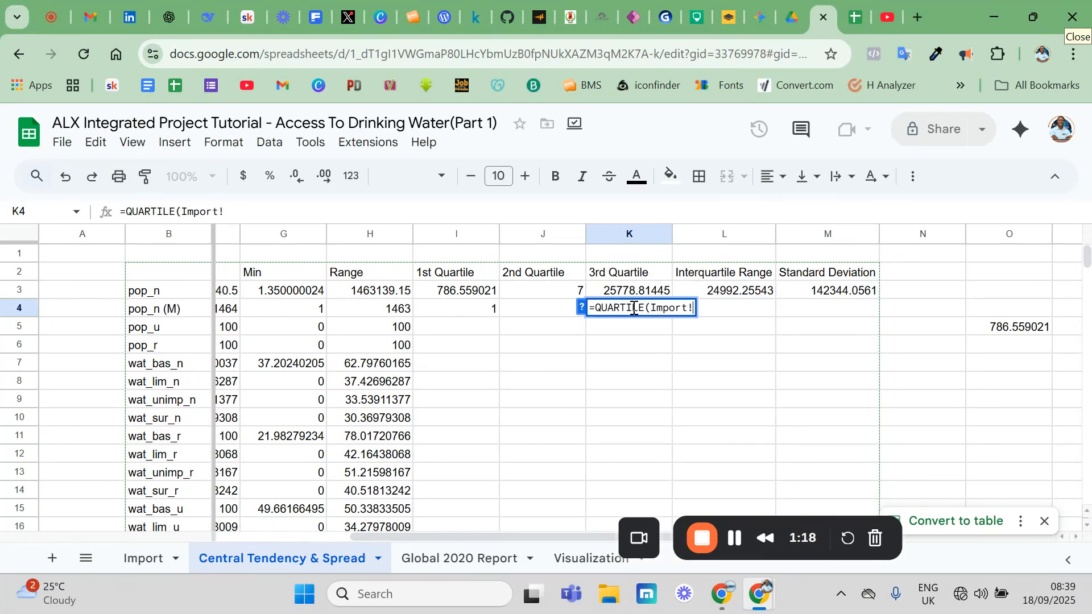
text(D2)
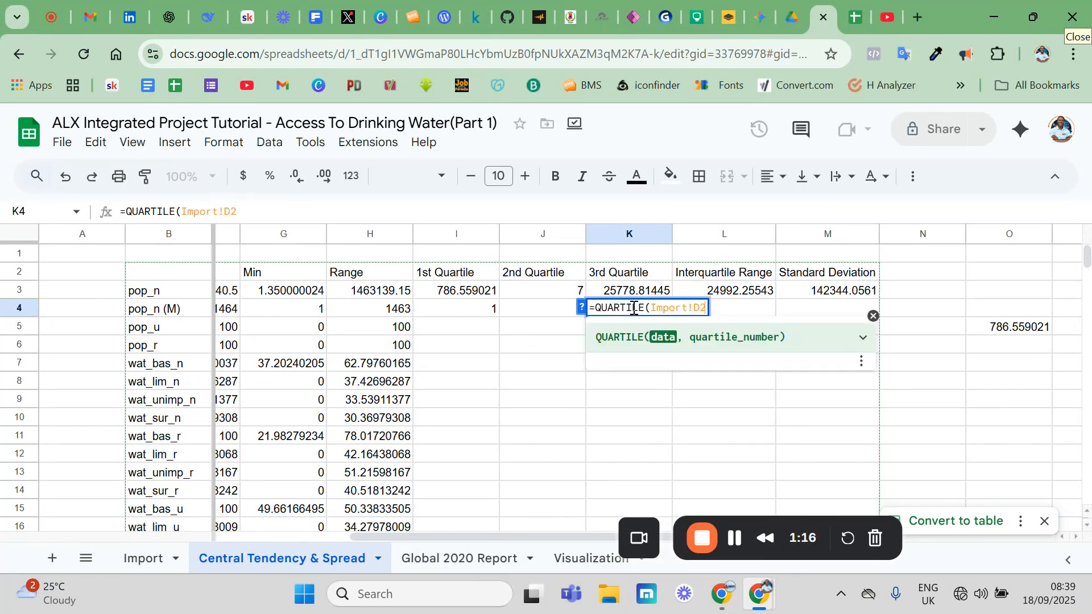
text(:)
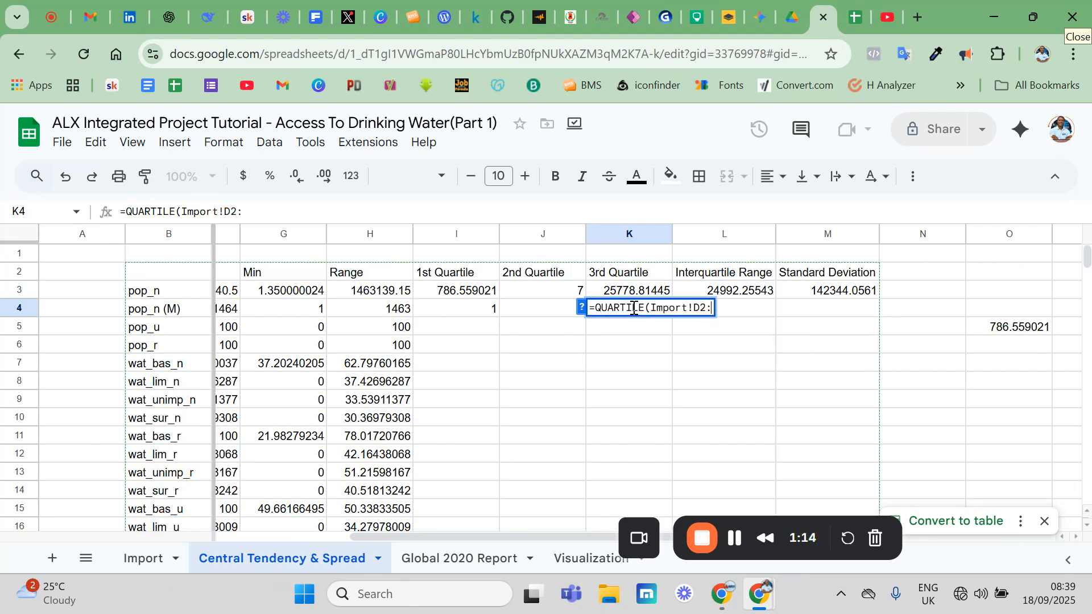
text(D214)
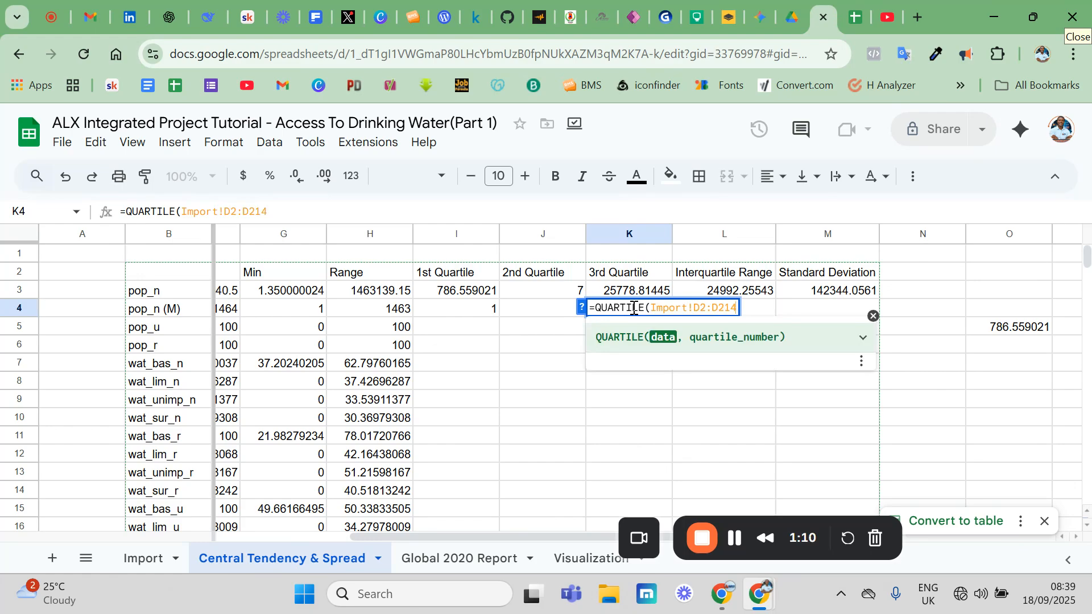
text(, )
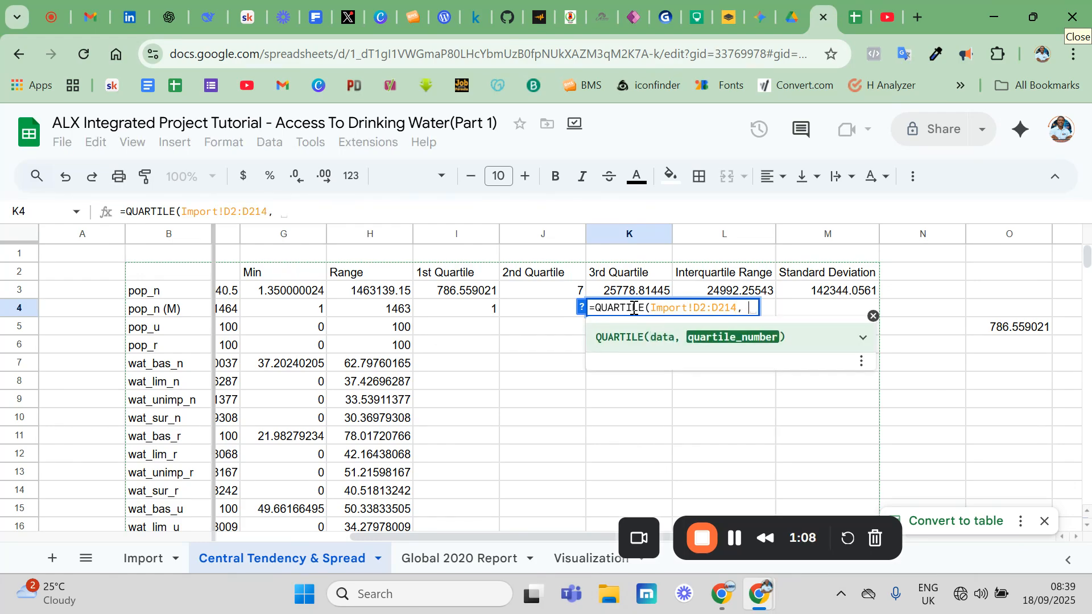
text(3)
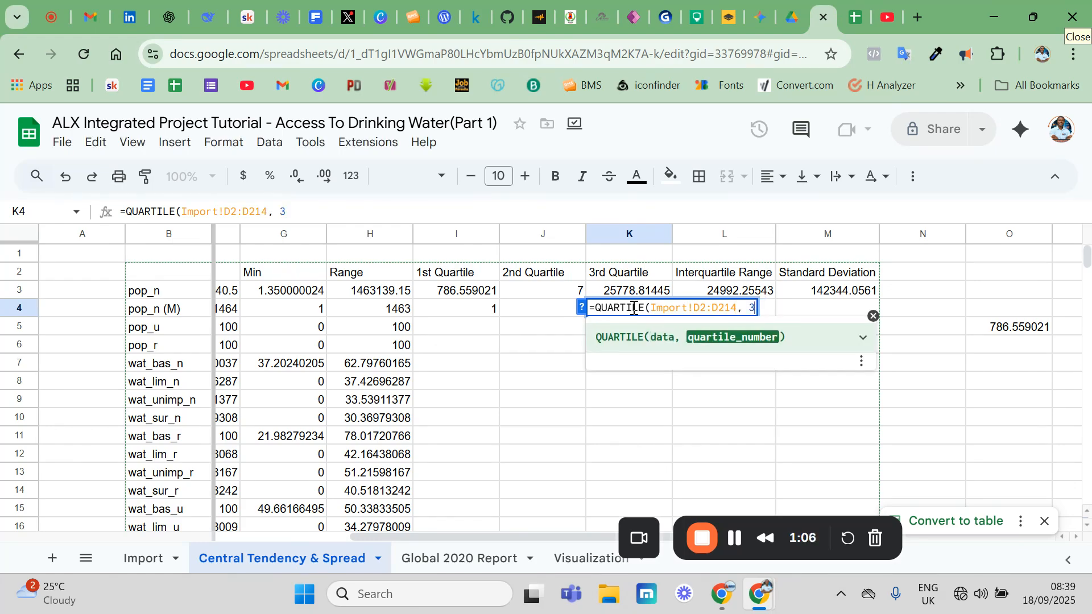
key(Return)
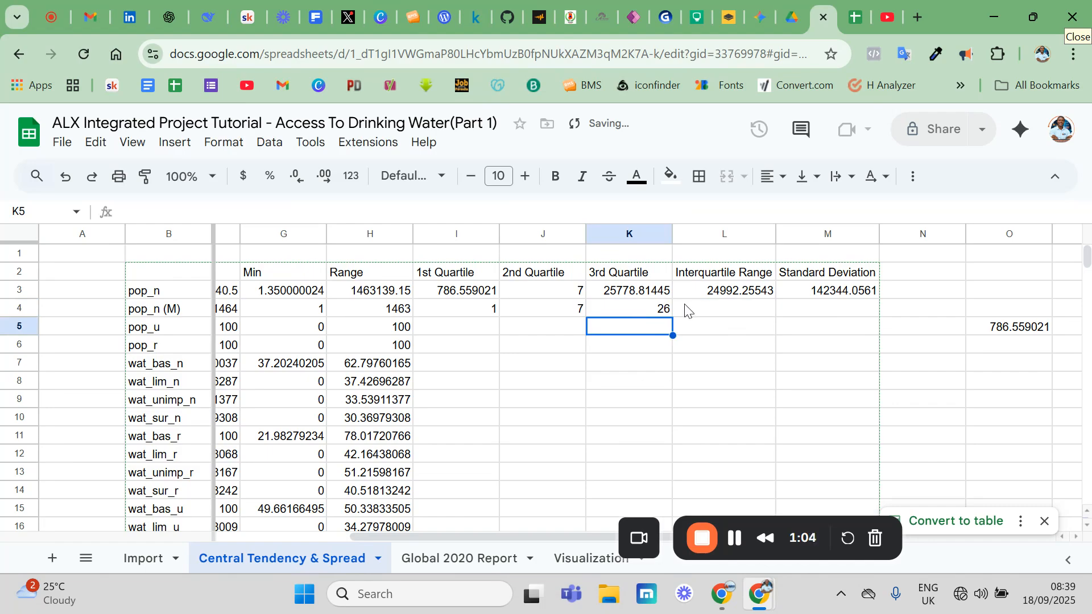
Step: Compute the interquartile range of pop_n (M) in L4 with the formula =K4-I4
click(711, 314)
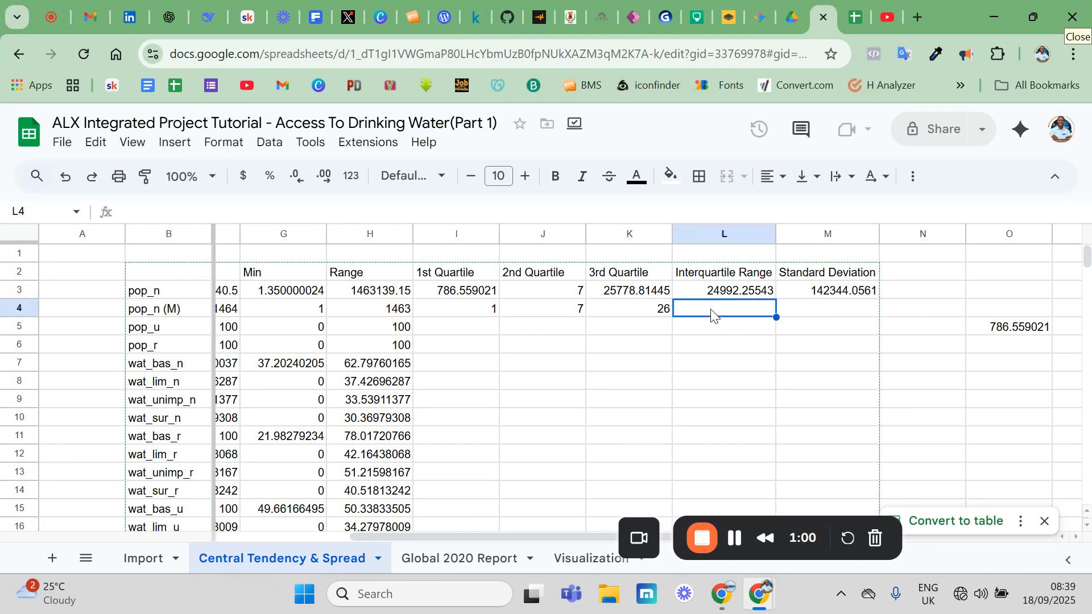
text(=)
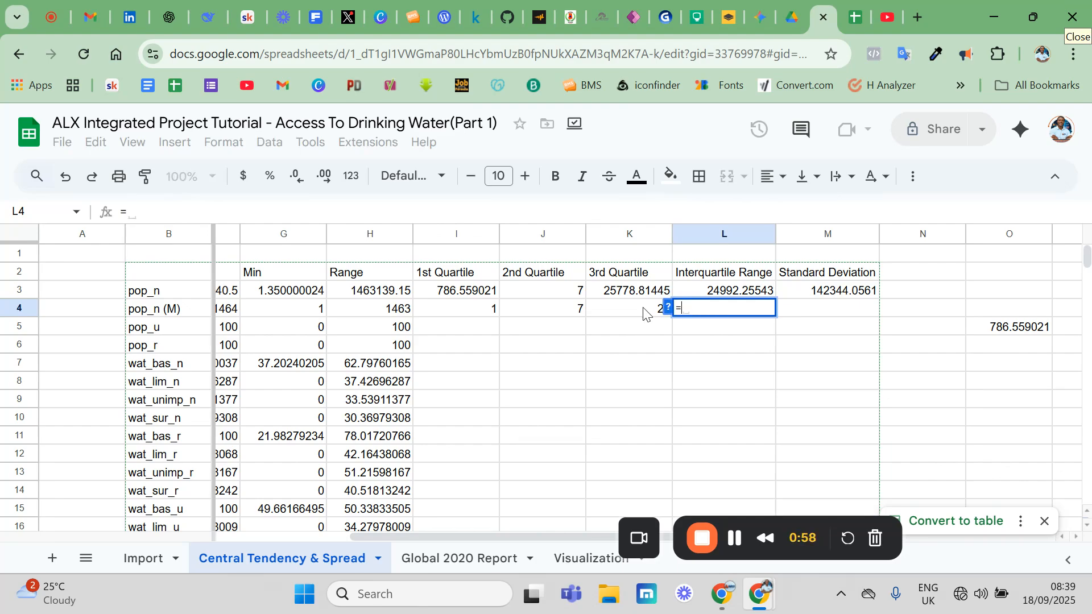
click(644, 314)
text(-)
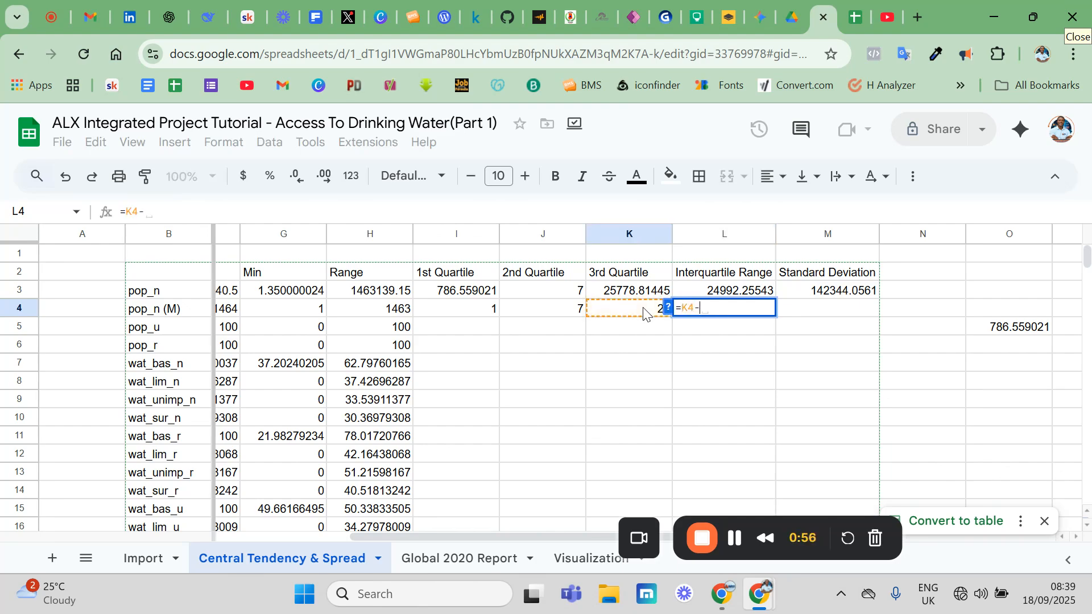
click(482, 313)
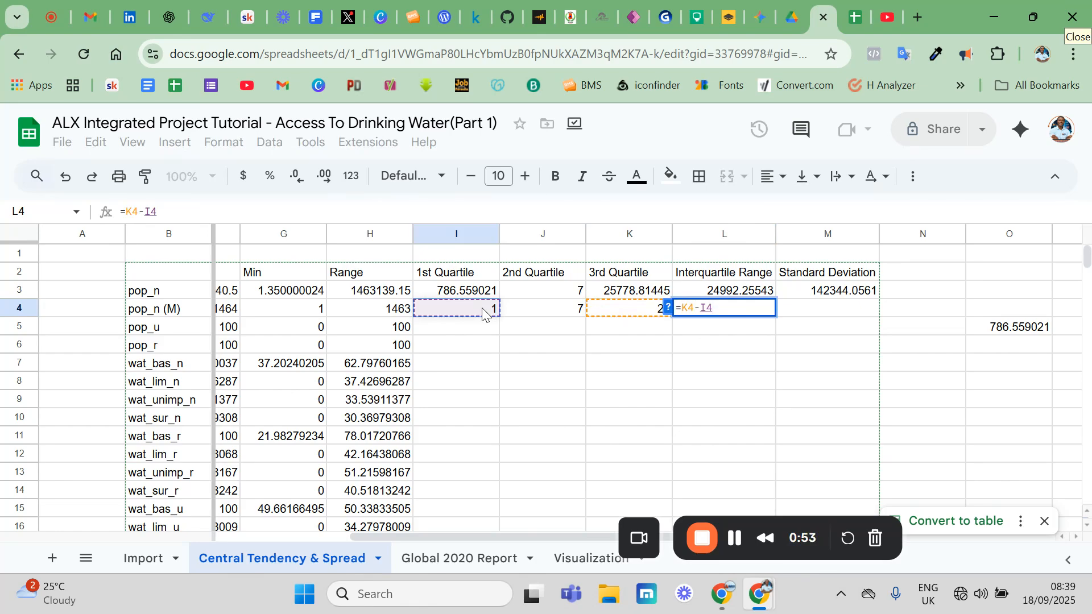
key(Return)
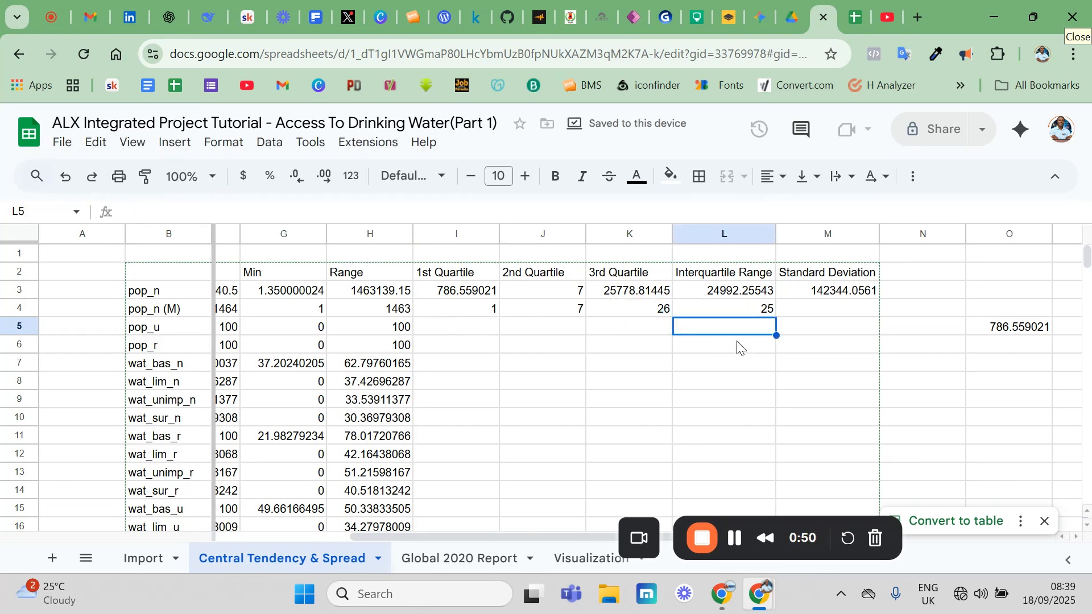
Step: Compute the population standard deviation of pop_n (M) in M4 with STDEVP over Import!D2:D214
click(806, 307)
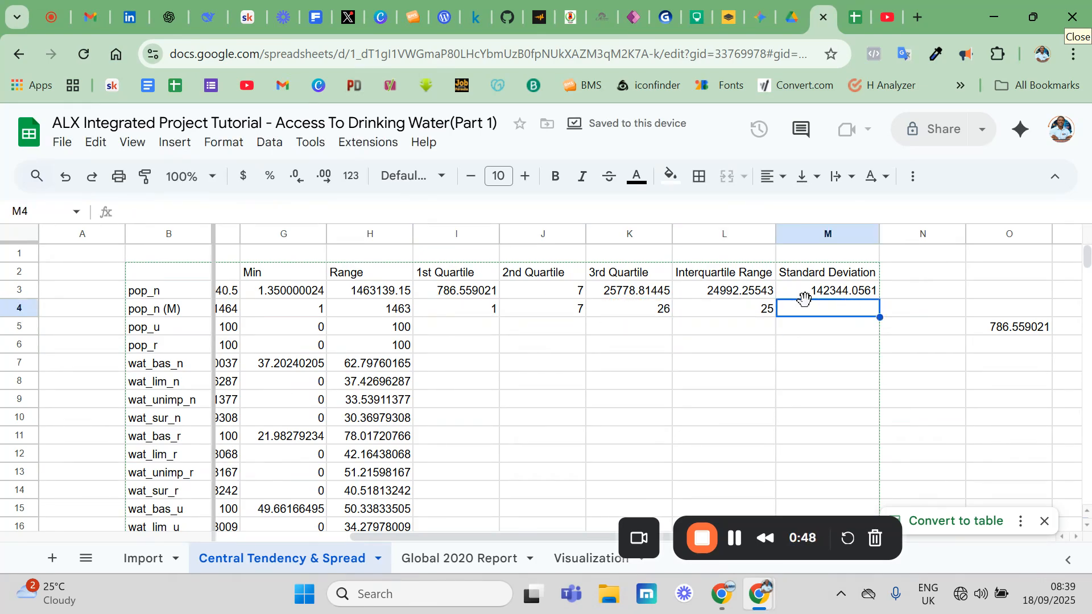
text(=)
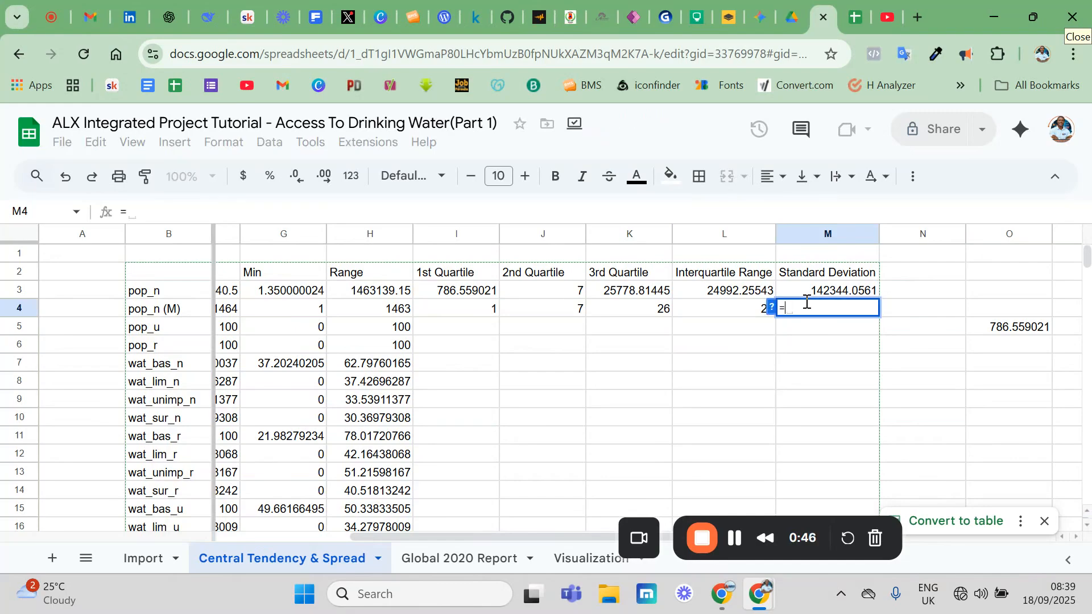
text(st)
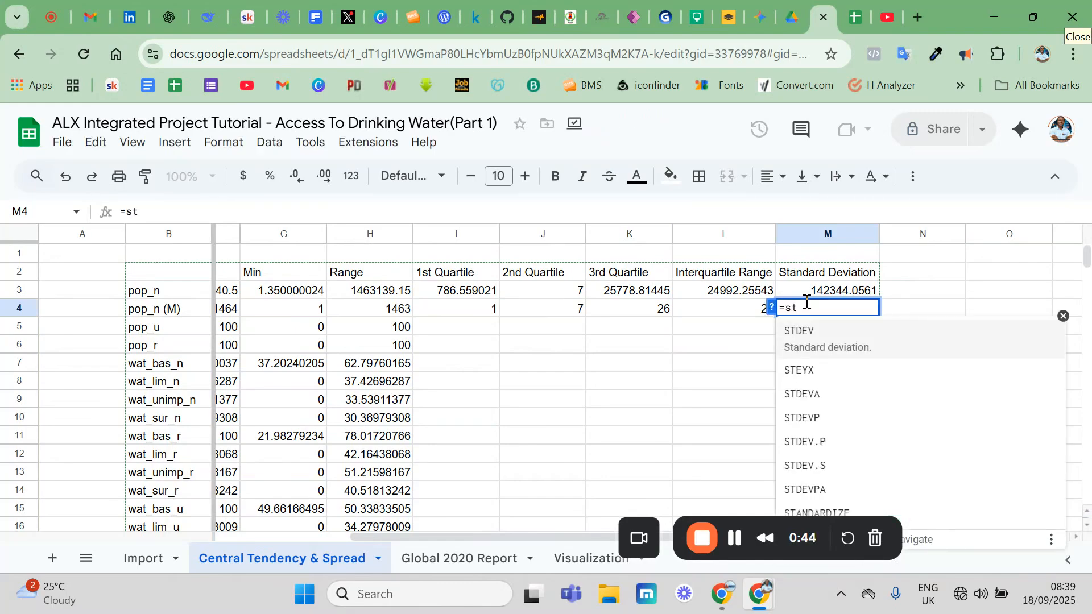
click(830, 422)
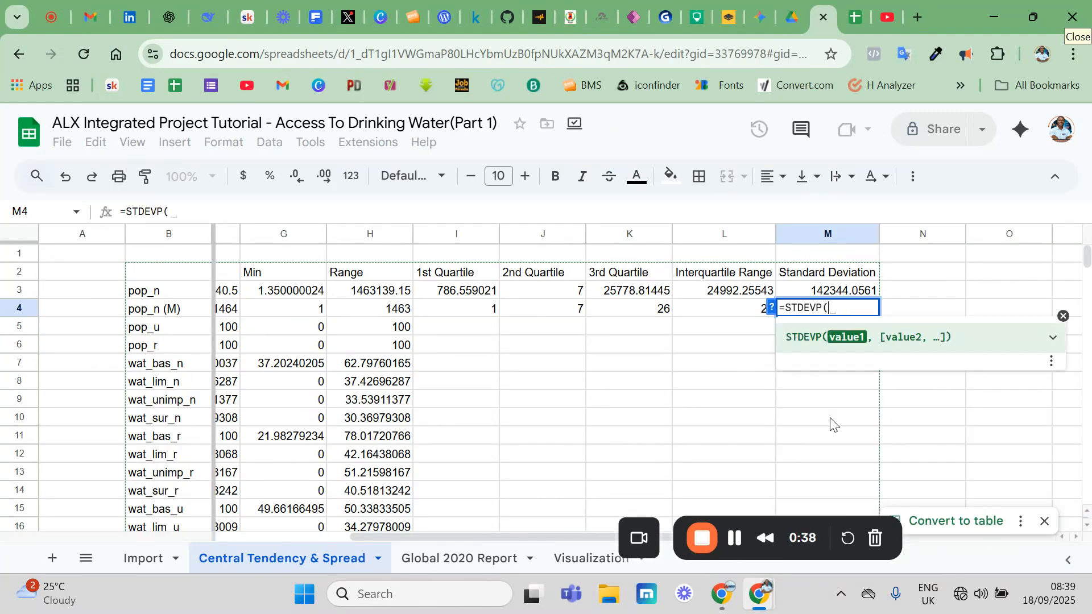
text(Im)
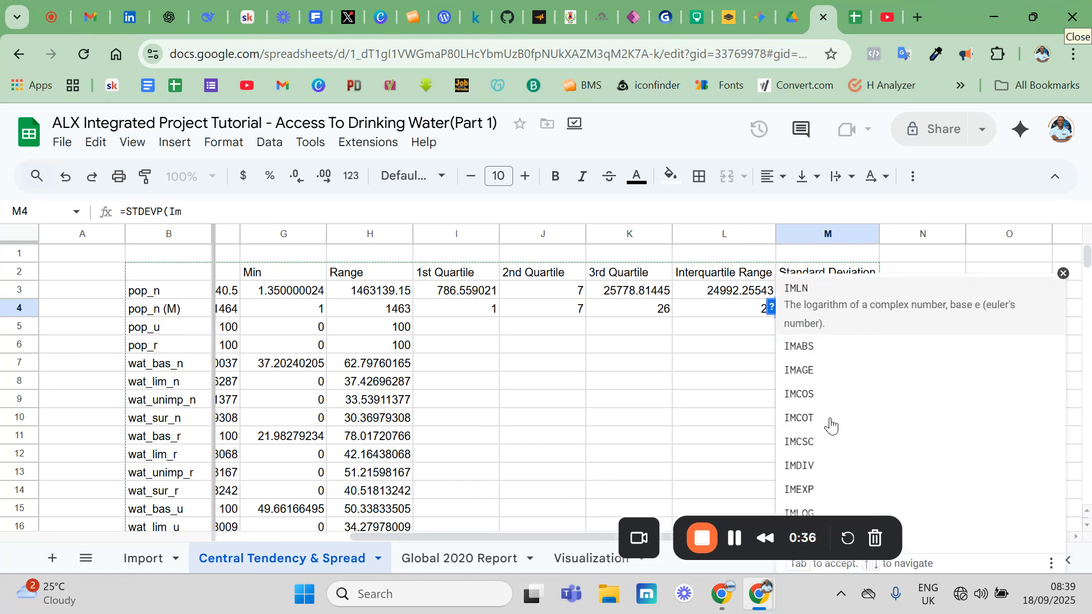
text(port)
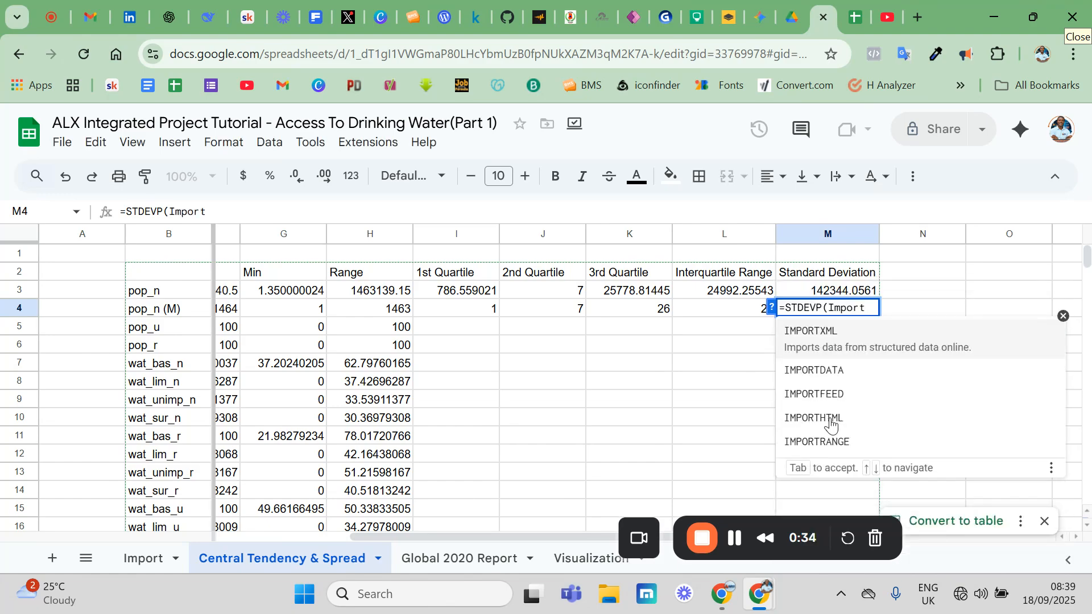
text(!)
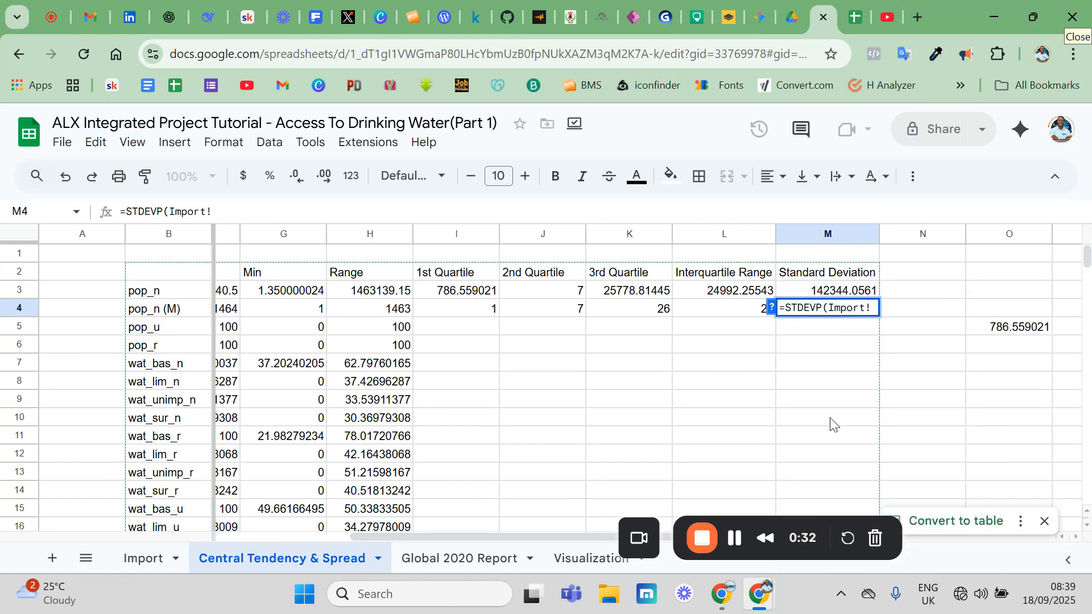
text(D2)
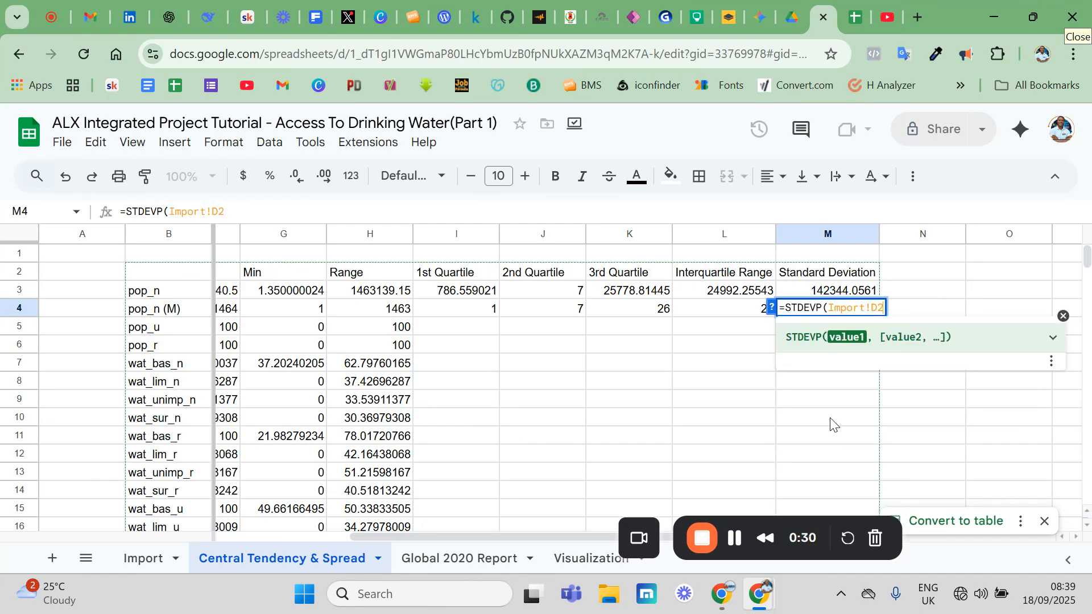
text(:D214)
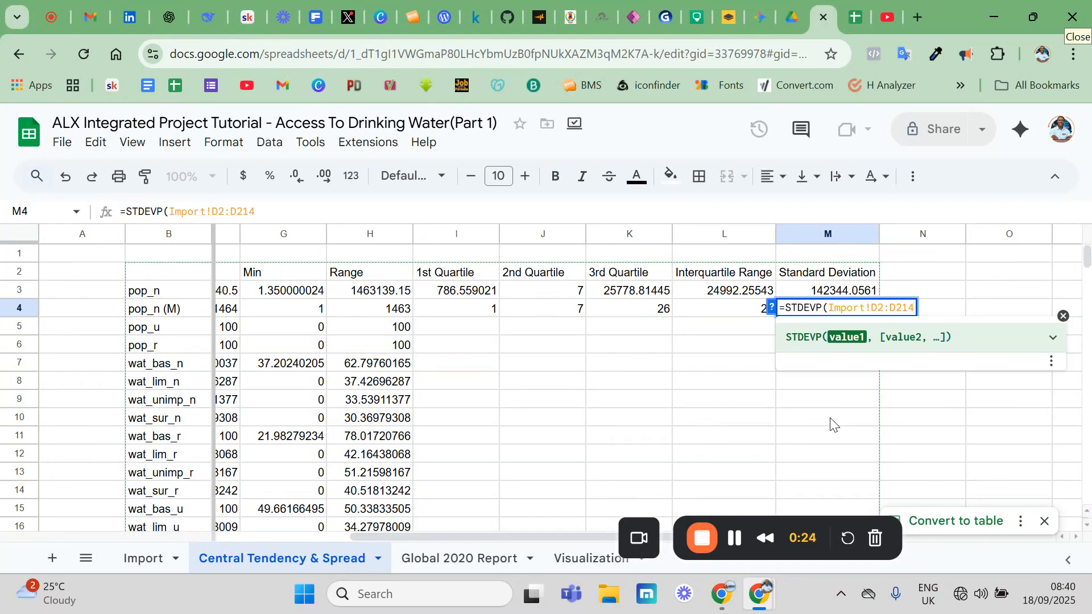
key(Return)
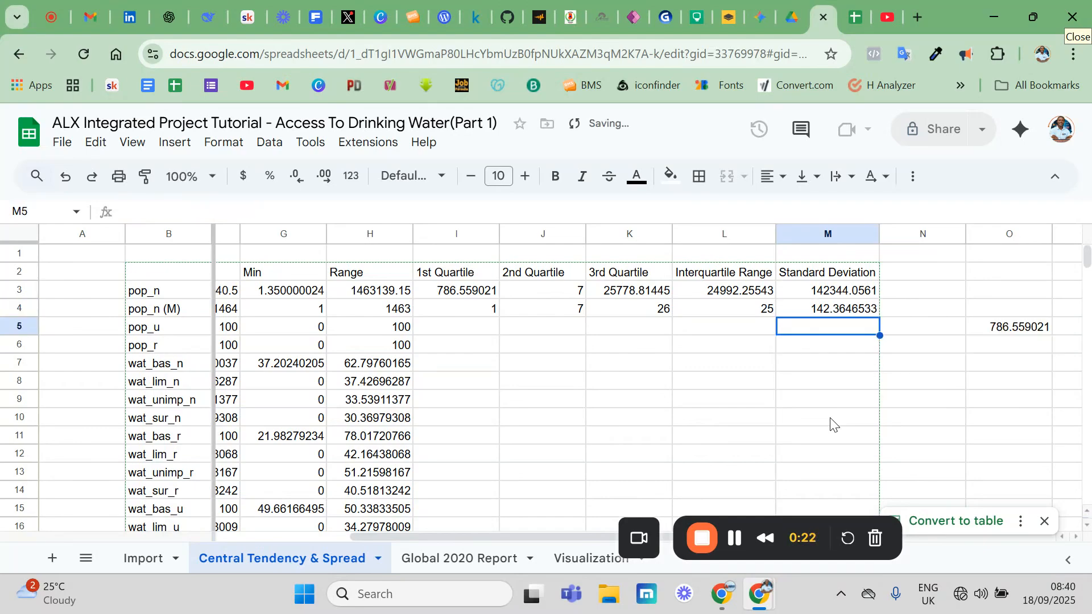